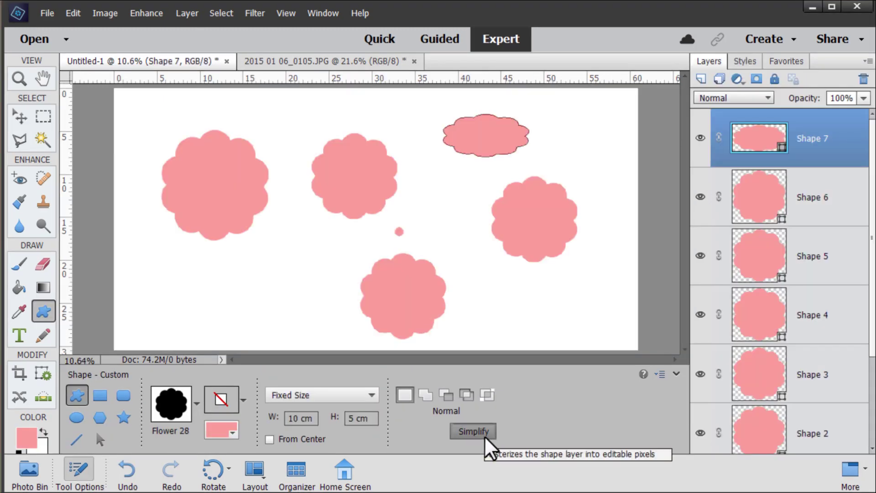
Rasterize the stretched flower shape with Simplify, then select layers with the Move tool.
left_click(487, 435)
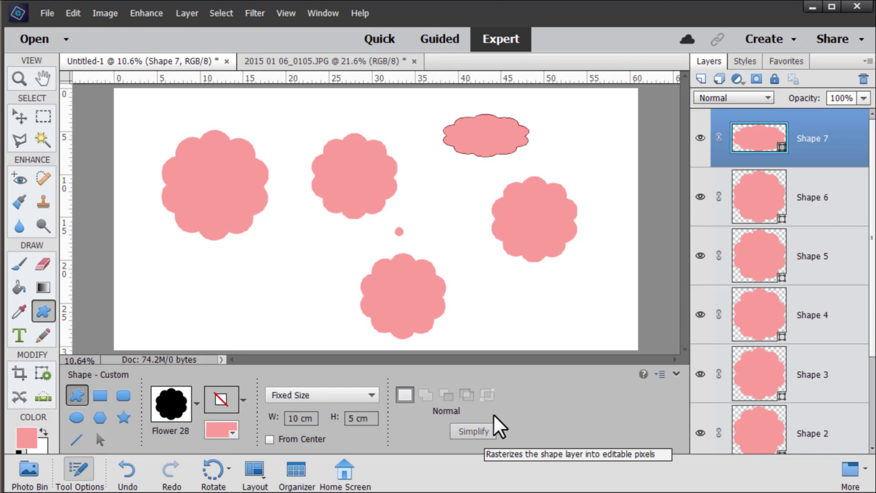
left_click(13, 117)
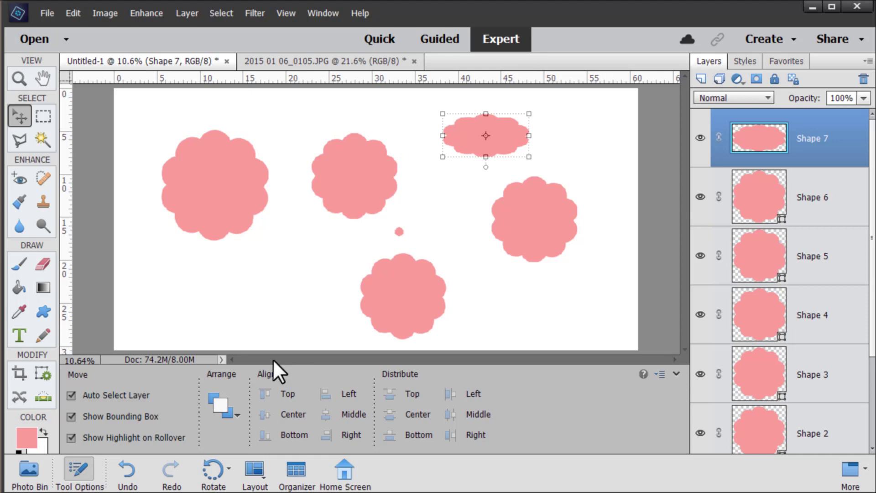
left_click(545, 195)
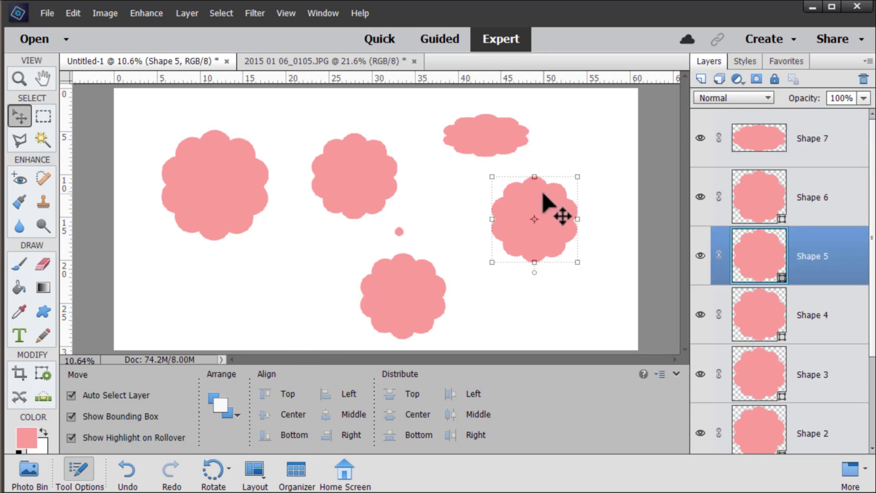
left_click(573, 343)
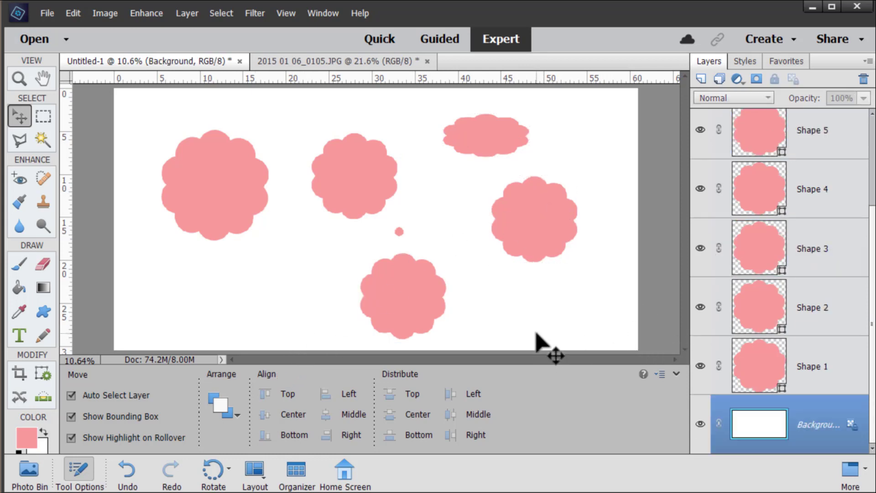
left_click(43, 311)
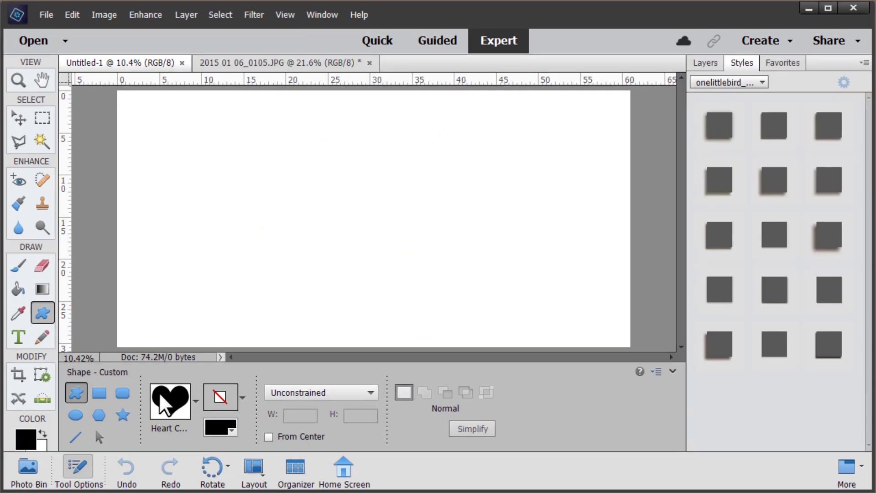
left_click(99, 392)
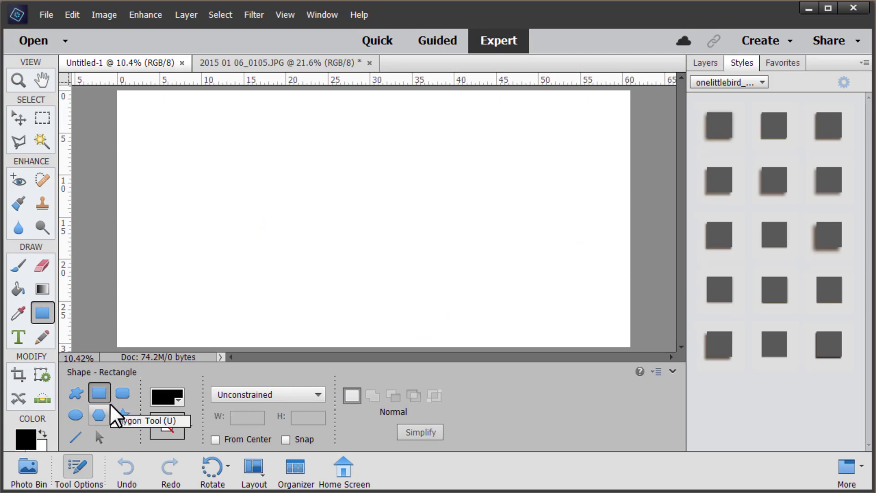
left_click(123, 393)
left_click(99, 415)
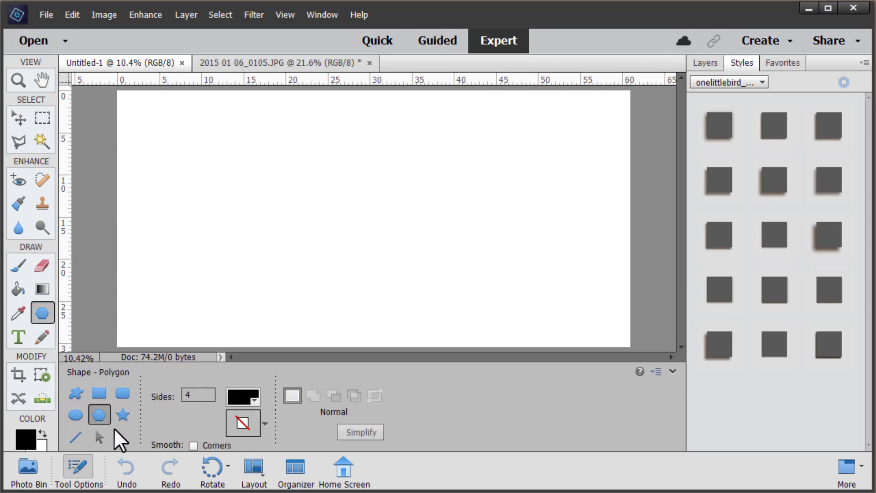
key("u")
key("u")
key("u")
key("u")
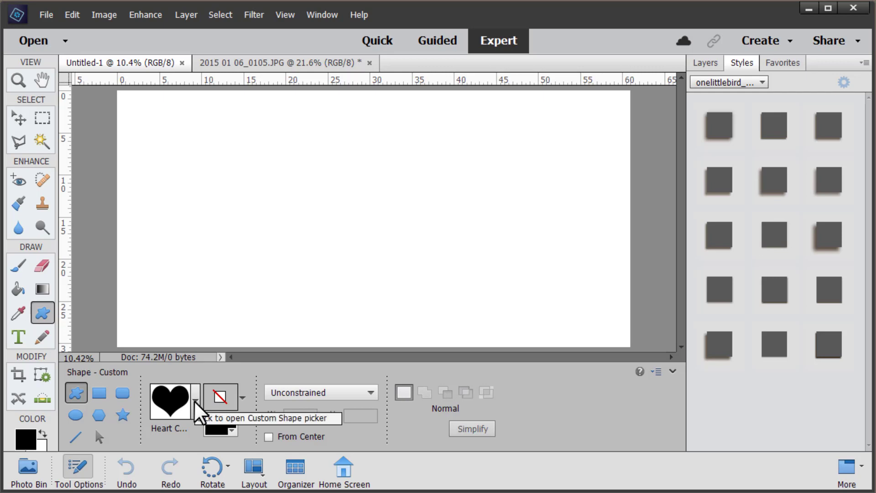
Open the Custom Shape picker and view its shapes as a text-only list.
left_click(195, 401)
left_click(182, 425)
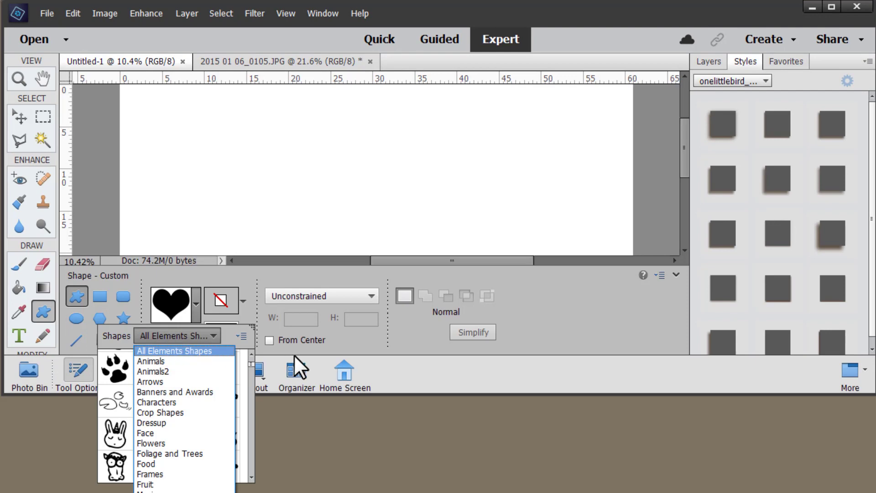
left_click(240, 336)
left_click(241, 337)
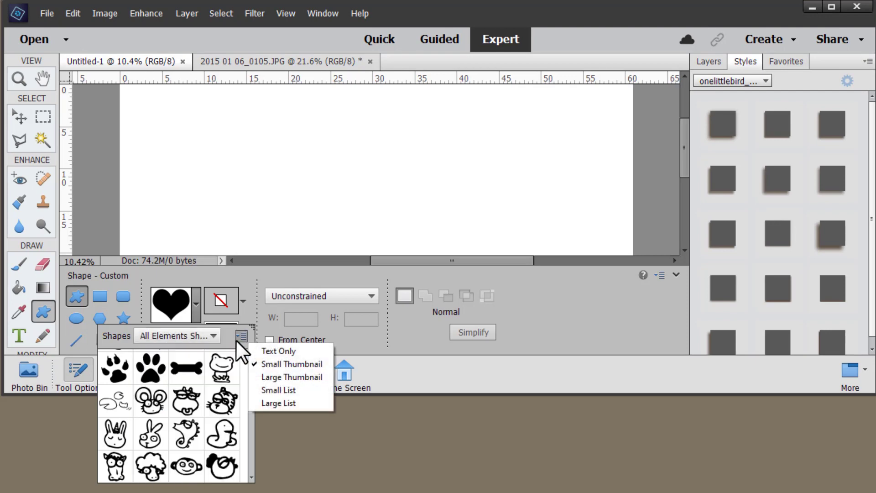
left_click(270, 352)
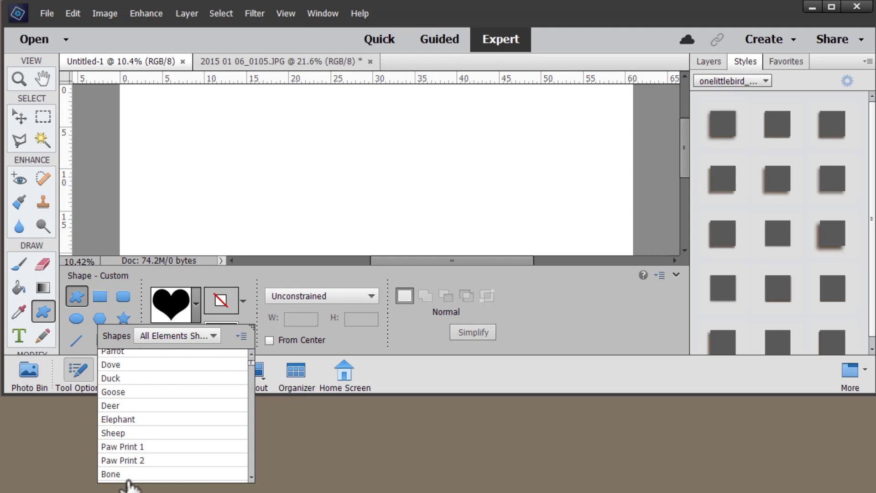
scroll(191, 397, "down", 2)
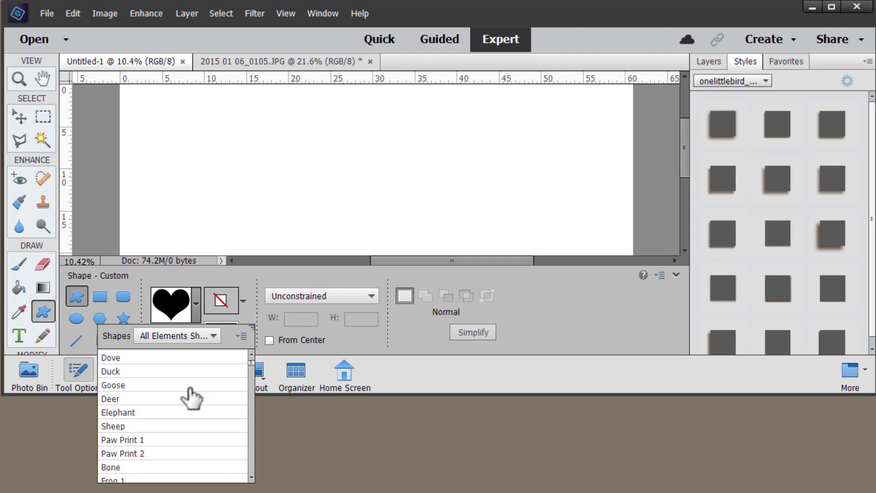
scroll(189, 387, "down", 8)
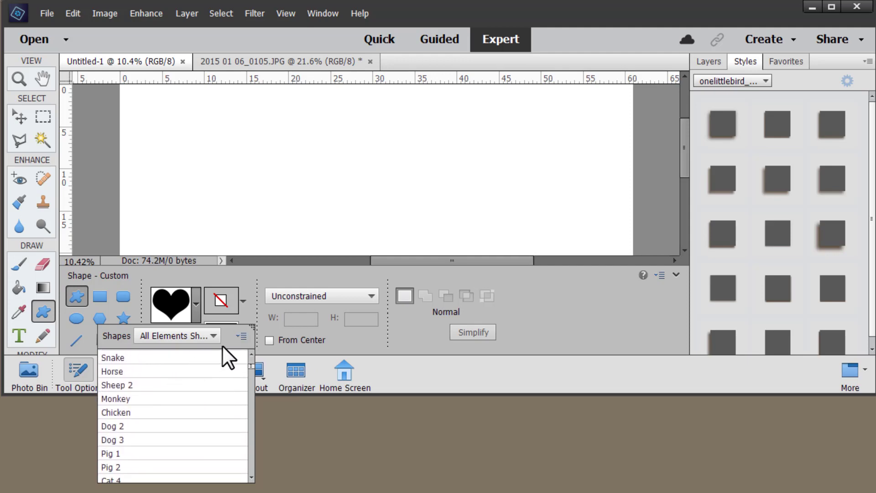
Try small thumbnail, large thumbnail and small list views, then load the basic Shapes set.
left_click(242, 341)
left_click(253, 364)
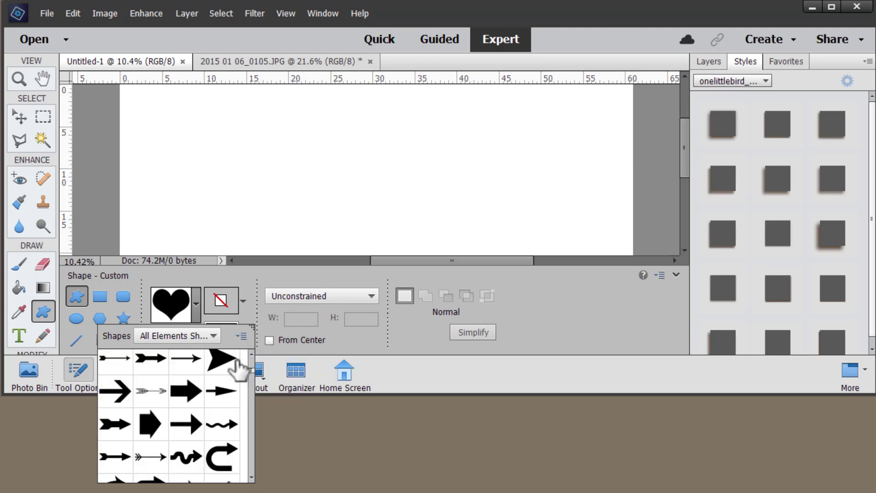
left_click(243, 339)
left_click(254, 375)
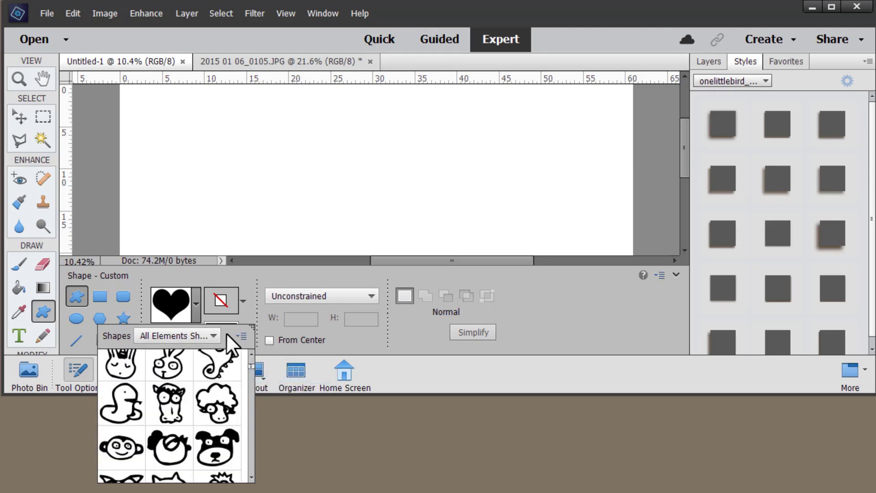
left_click(240, 336)
left_click(255, 386)
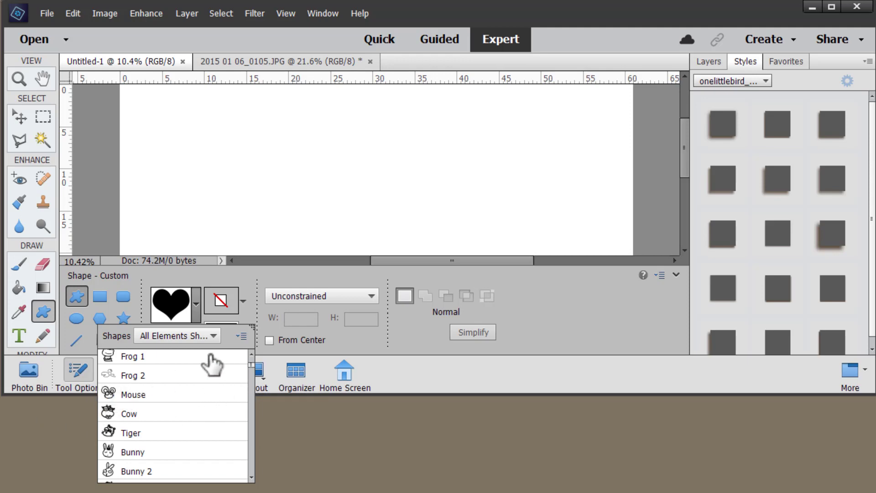
left_click(241, 337)
left_click(252, 401)
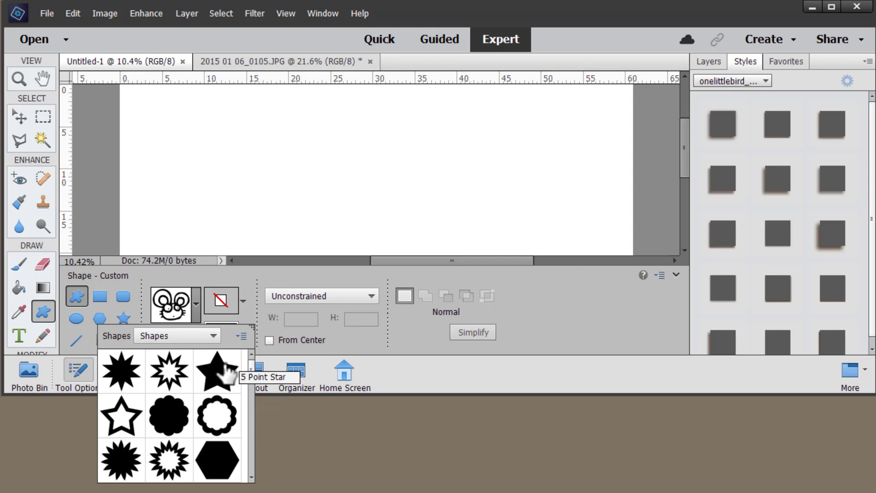
Pick the Flower 28 shape and set its colour to salmon pink.
left_click(190, 416)
left_click(244, 301)
left_click(238, 327)
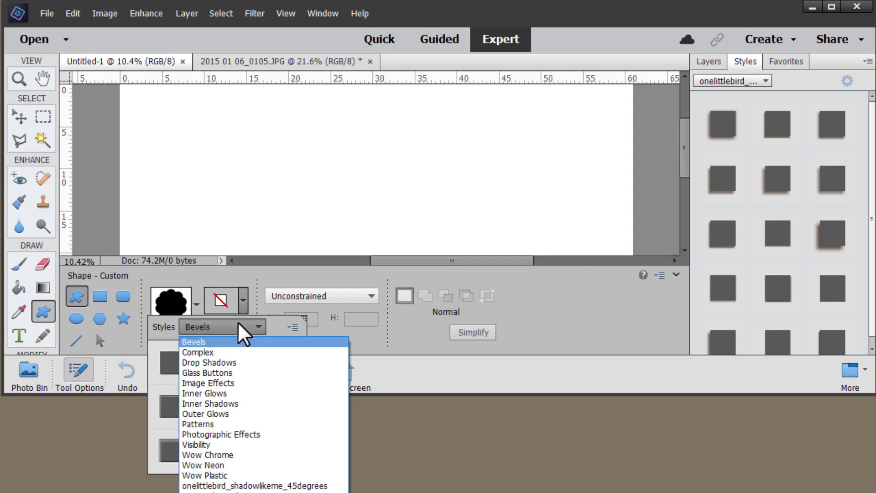
left_click(242, 331)
left_click(242, 284)
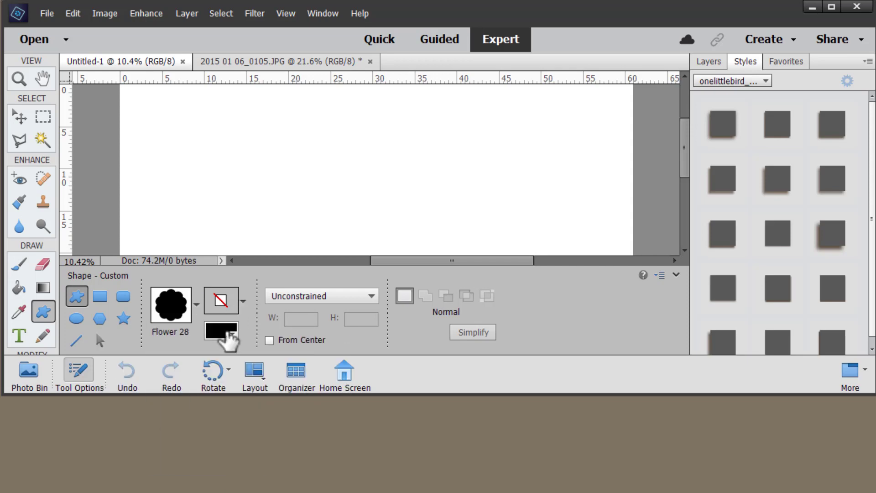
left_click(232, 337)
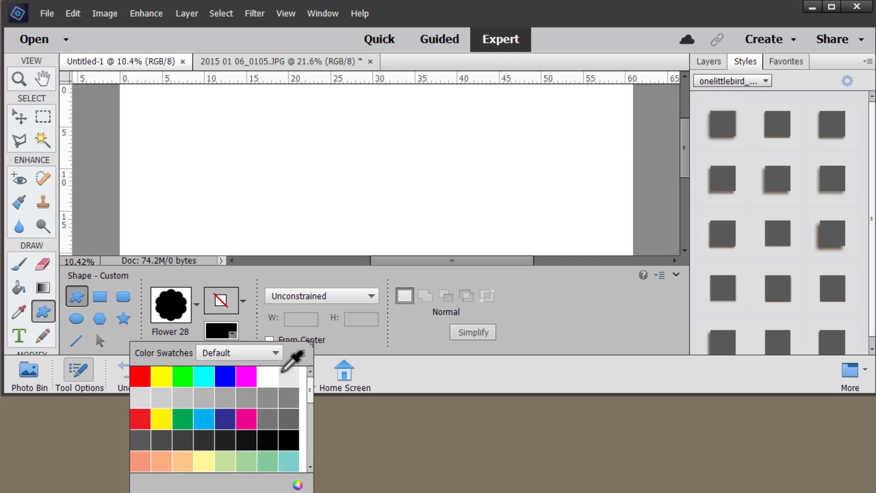
scroll(232, 407, "down", 1)
scroll(233, 407, "down", 1)
left_click(289, 431)
Leave the shape size unconstrained, draw a test flower across the canvas, and undo it.
left_click(328, 314)
left_click(338, 296)
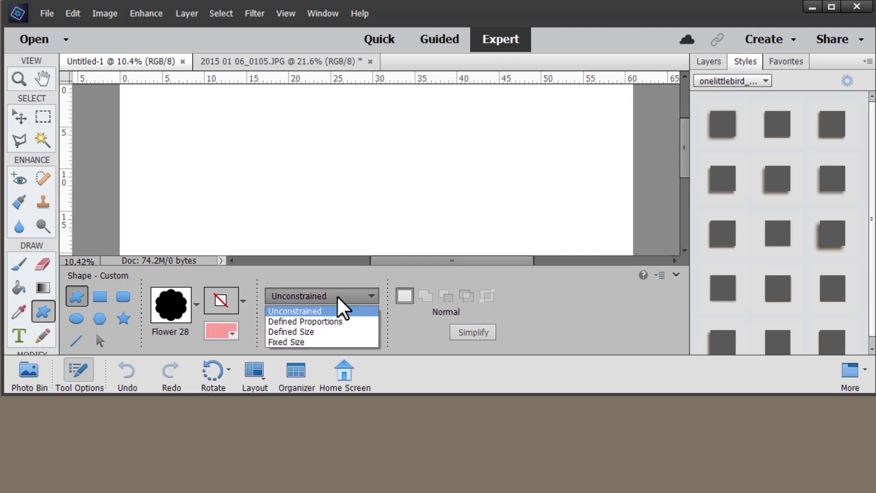
left_click(299, 311)
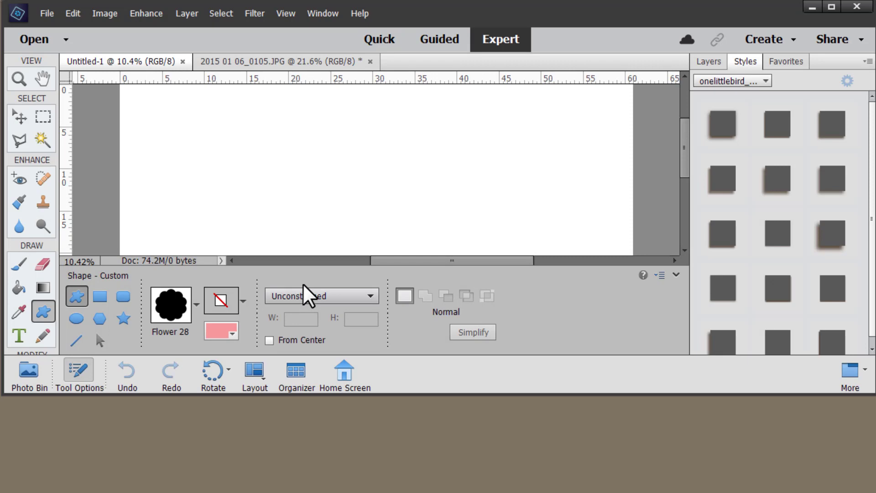
left_click_drag(208, 121, 472, 194)
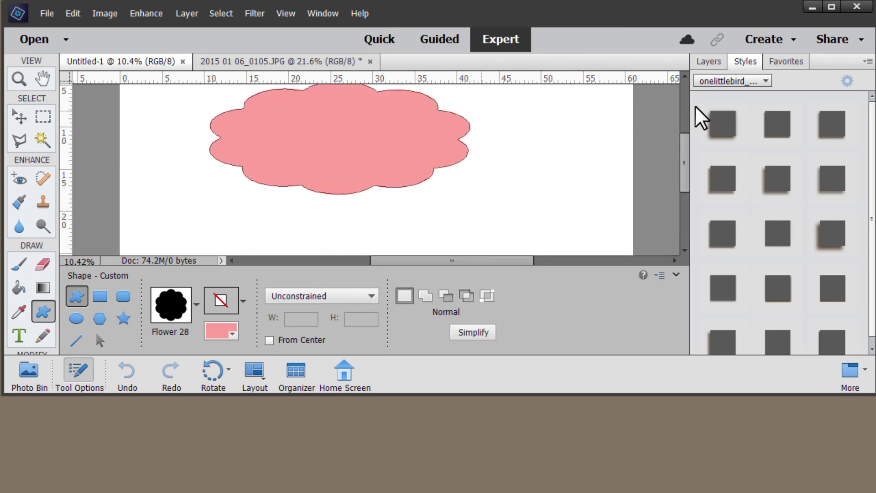
key("v")
key("ctrl+z")
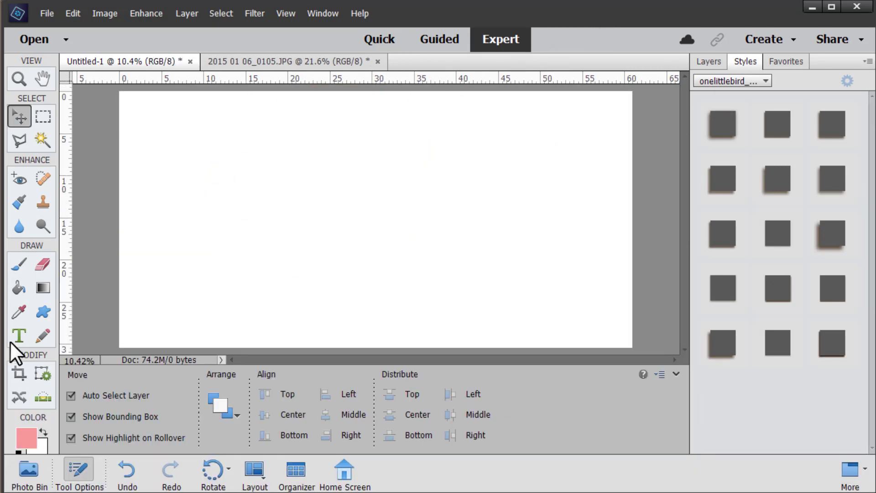
left_click(43, 312)
Draw a flower from the corner with Defined Proportions.
left_click(305, 395)
left_click(307, 421)
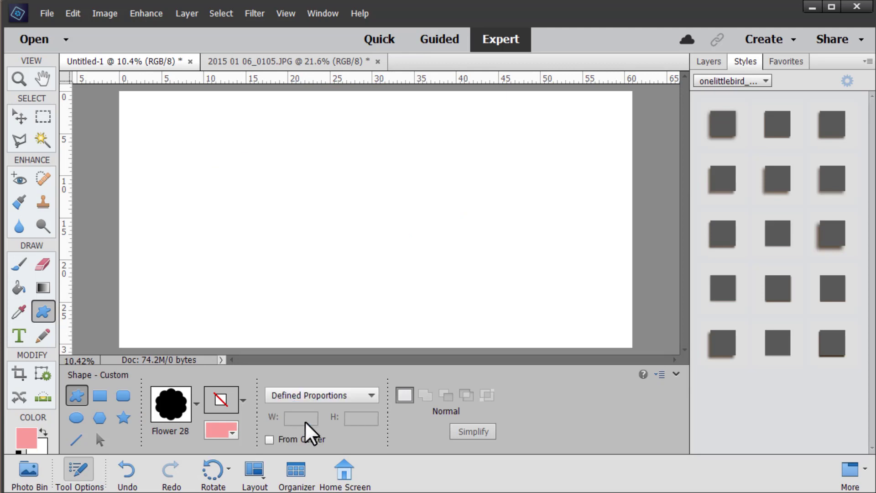
left_click(282, 439)
left_click_drag(163, 132, 272, 242)
Place two small flowers at Defined Size.
left_click(324, 395)
left_click(311, 432)
left_click(336, 169)
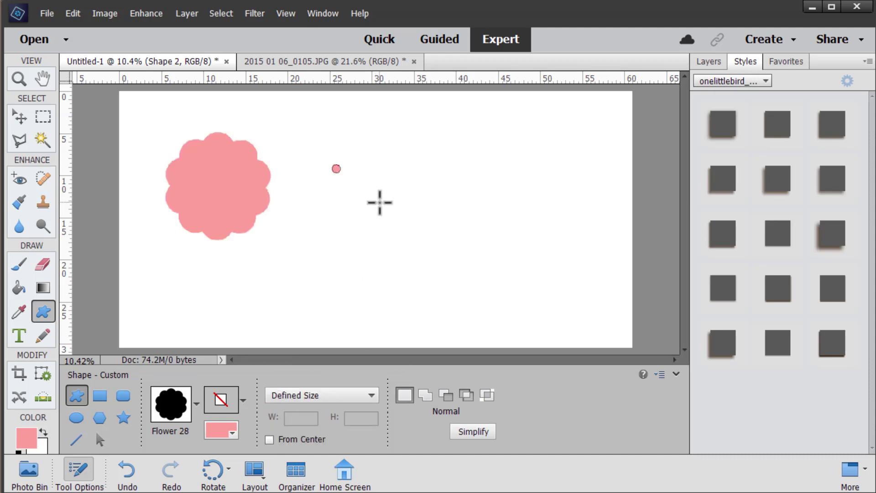
left_click(397, 231)
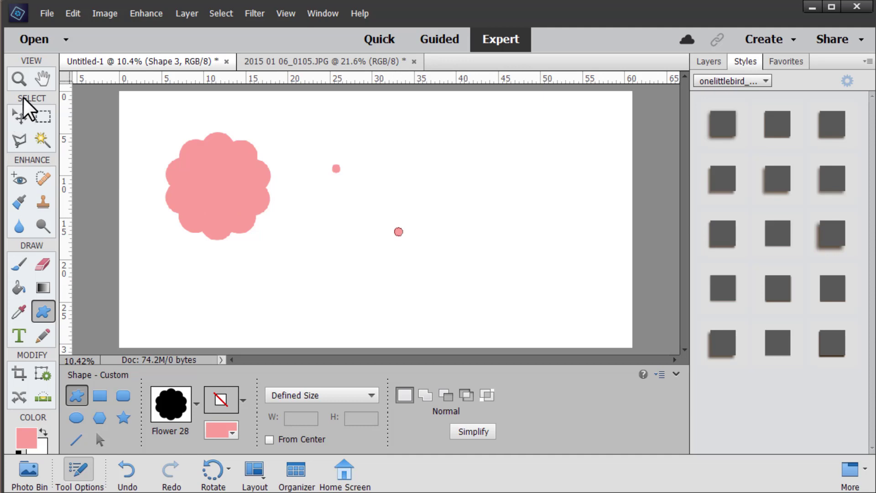
Set Fixed Size to 10 cm and place three flowers across the canvas.
left_click(321, 395)
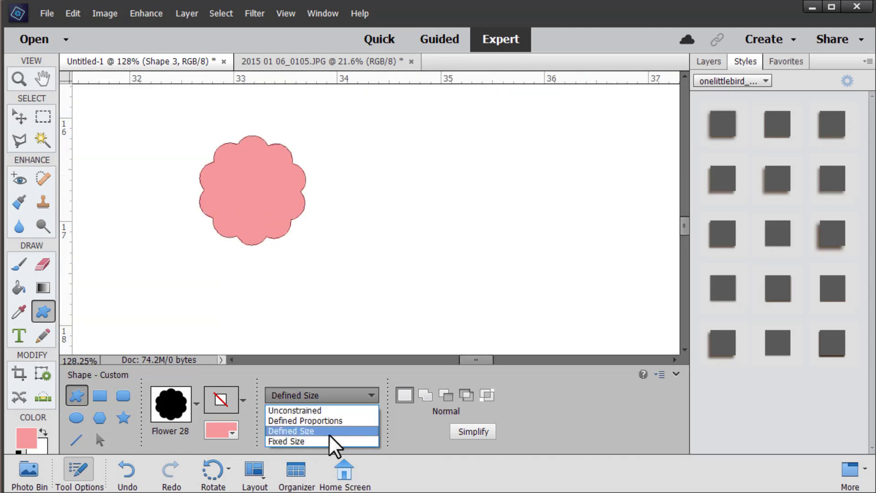
left_click(327, 439)
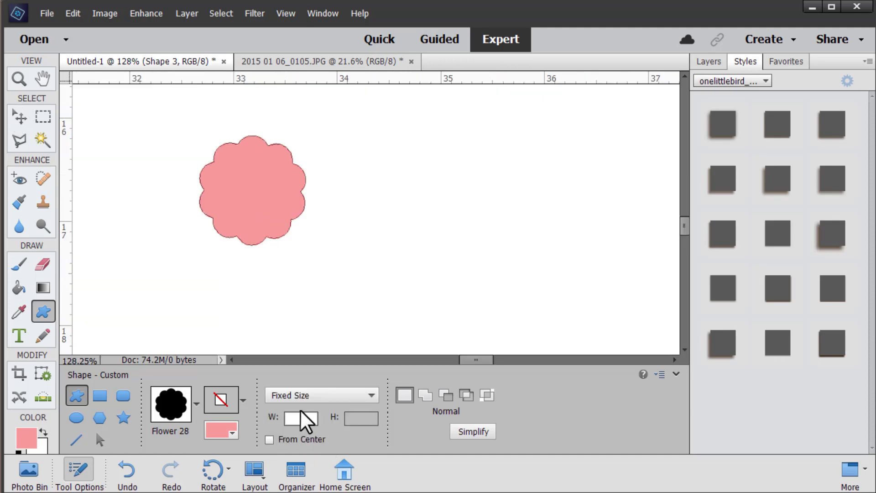
type("10")
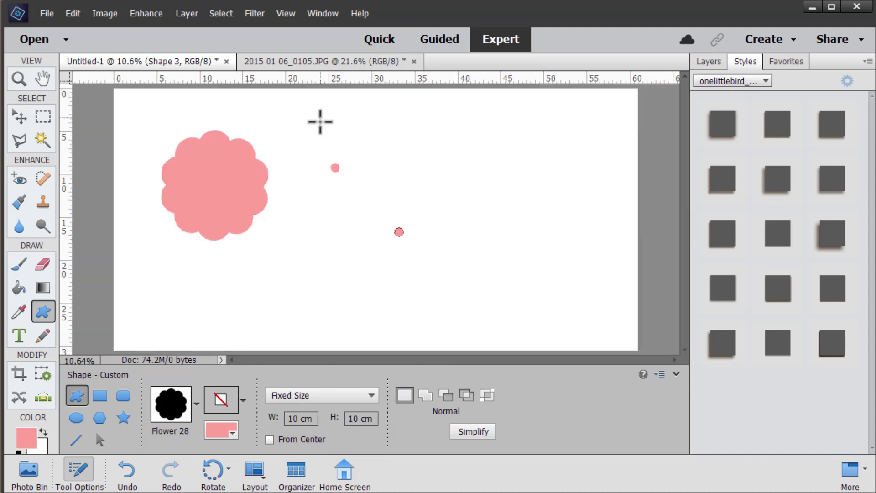
left_click_drag(319, 121, 323, 172)
left_click(492, 177)
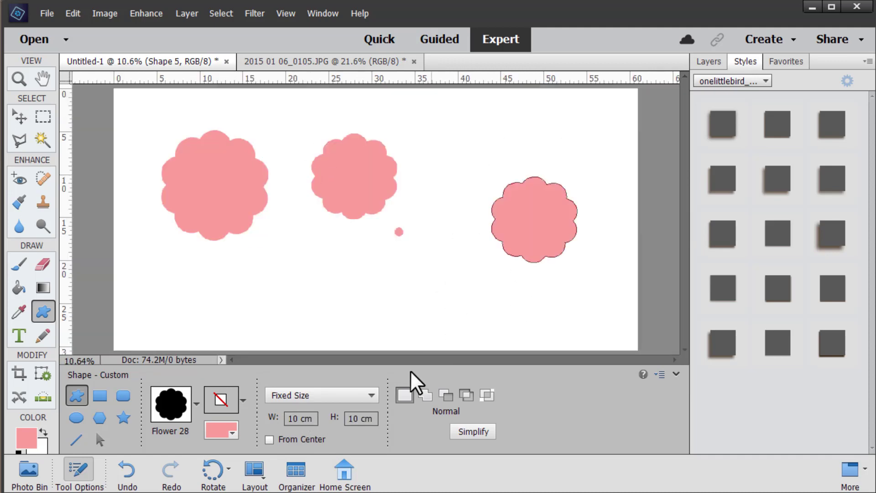
left_click(361, 254)
Change the height to 5 cm and place a flattened 10 × 5 cm flower near the top.
double_click(356, 418)
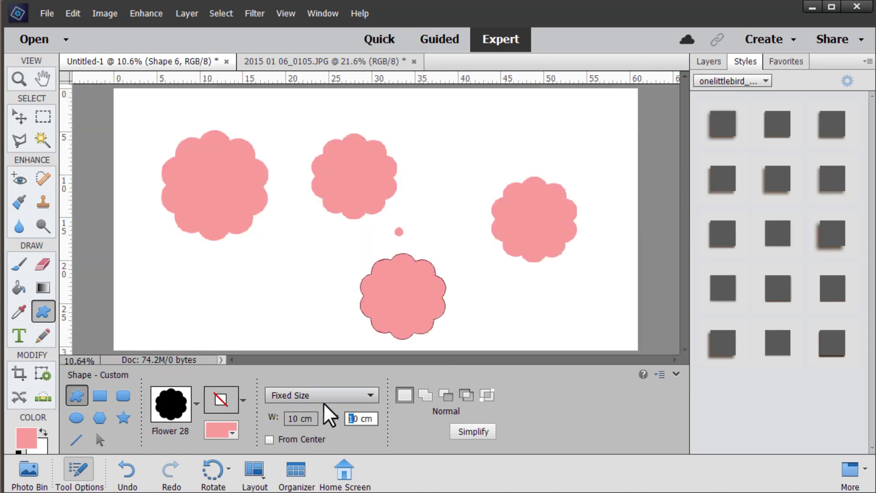
type("5")
left_click(444, 116)
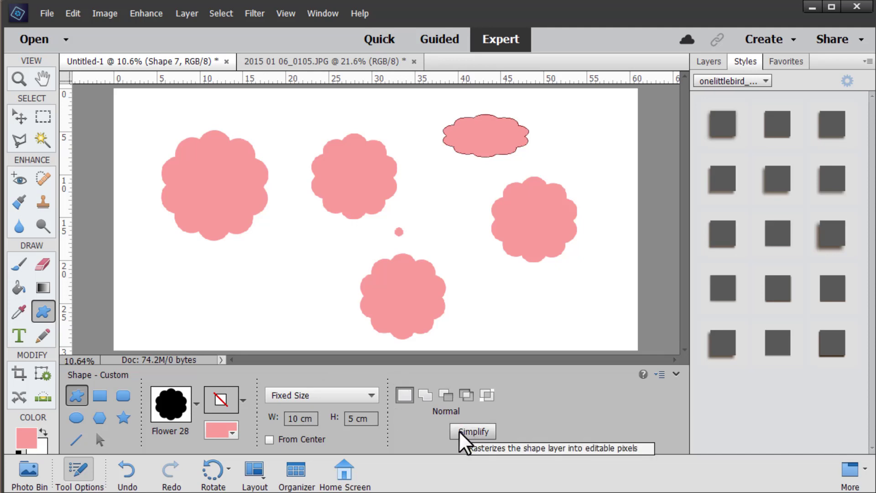
Show the Layers panel and scroll through each pink flower's shape layer.
left_click(707, 63)
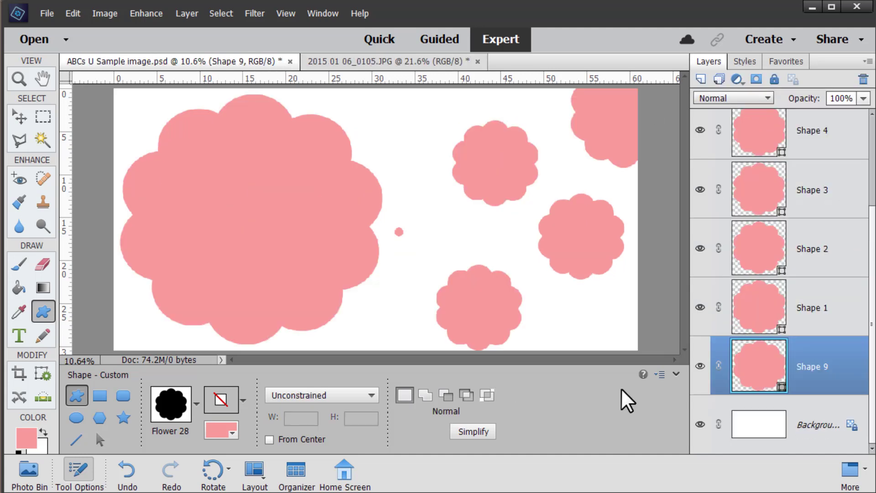
scroll(803, 356, "up", 3)
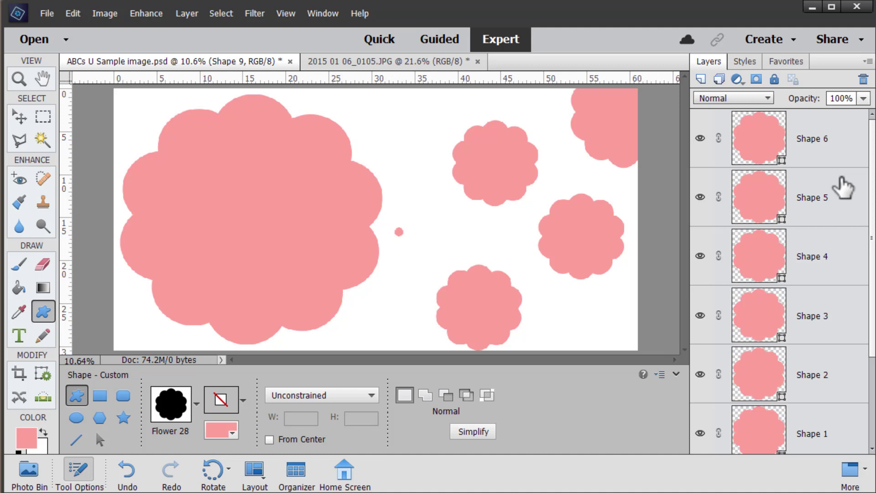
scroll(776, 146, "down", 3)
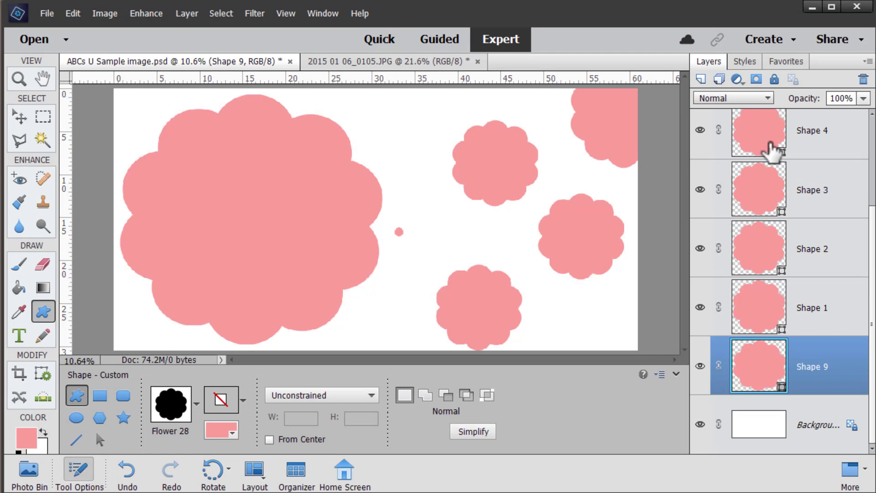
scroll(728, 250, "up", 3)
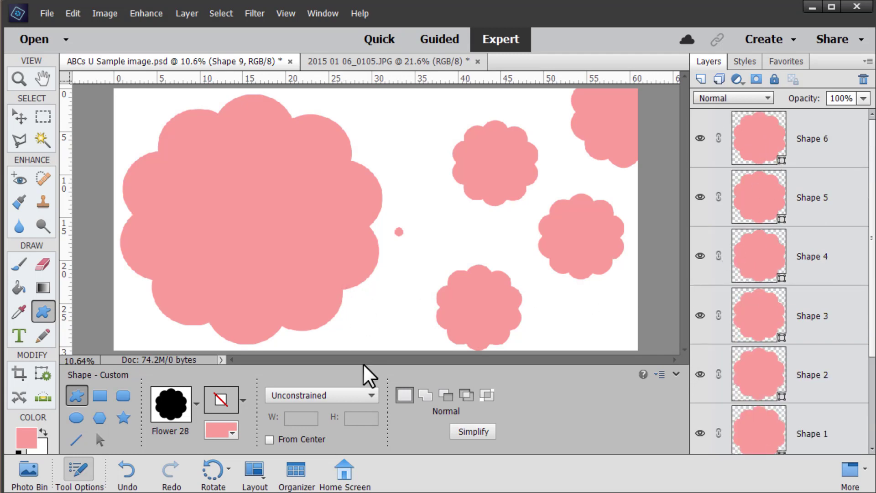
Add three more Flower 28 shapes into the big flower's layer using Add mode.
left_click(426, 395)
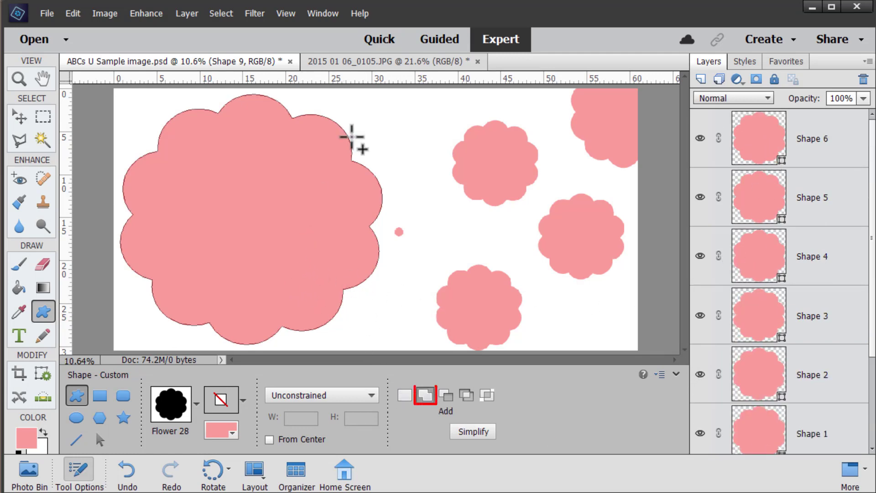
left_click_drag(376, 131, 475, 233)
left_click_drag(463, 122, 618, 266)
left_click_drag(528, 133, 612, 211)
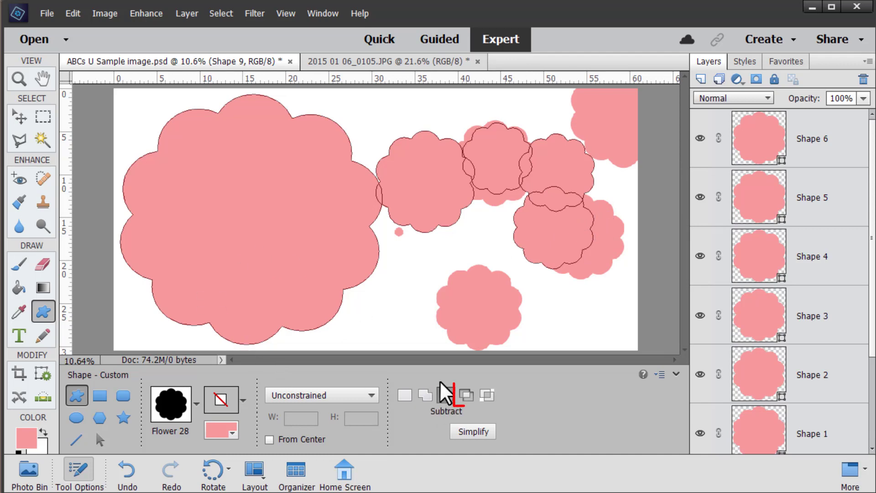
Cut a flower-shaped hole in the big flower's centre and draw two excluded flowers on the right.
left_click_drag(183, 147, 327, 307)
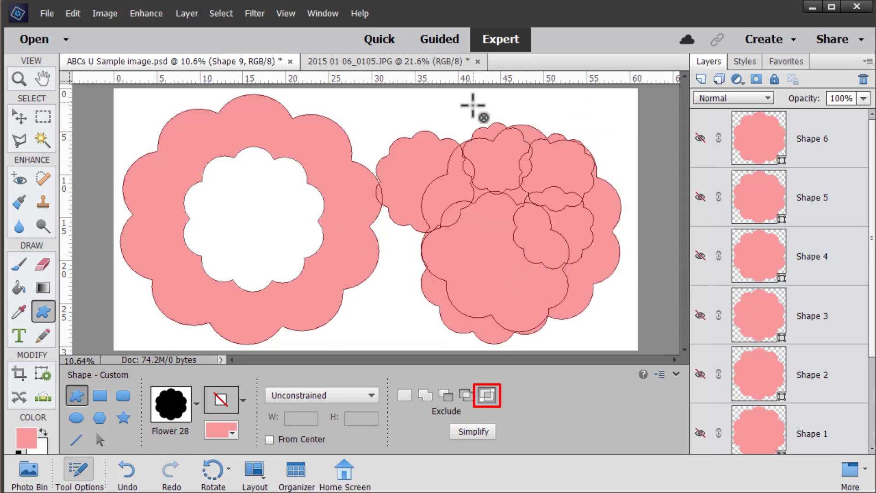
left_click_drag(473, 105, 578, 195)
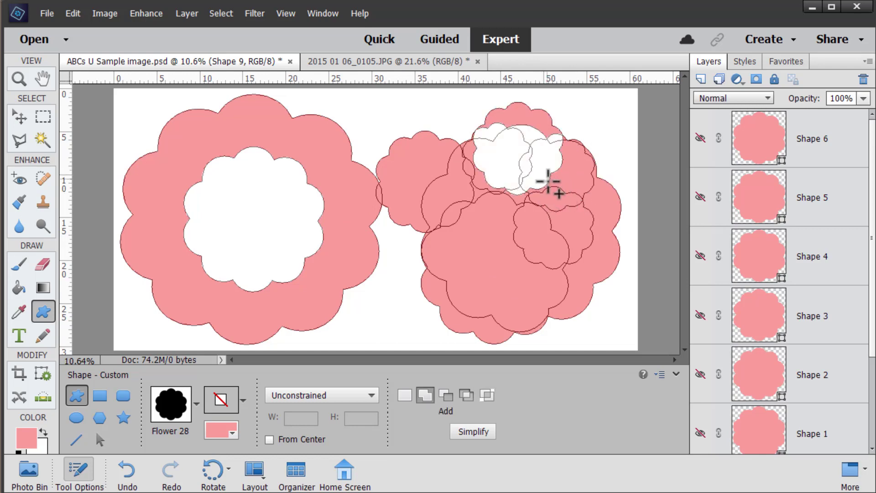
left_click_drag(559, 199, 621, 263)
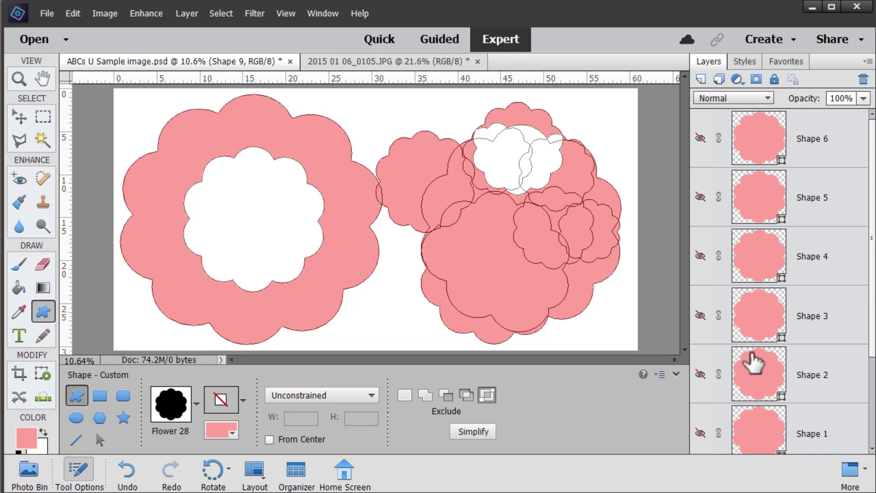
Toggle Shape 9's visibility off and on, then open its layer context menu.
scroll(754, 363, "down", 3)
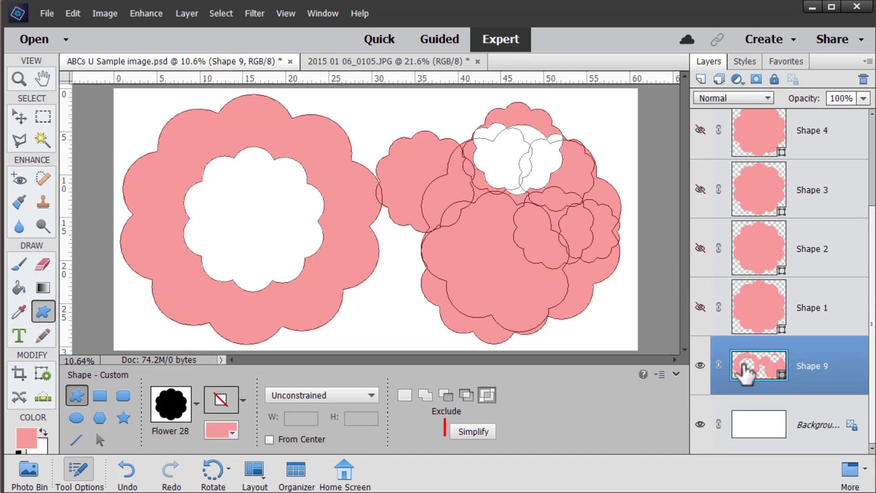
left_click(705, 373)
left_click(701, 380)
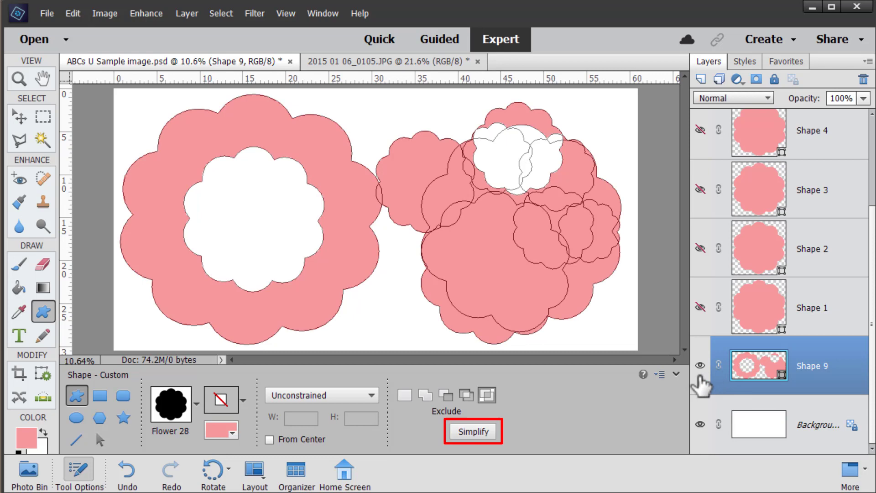
right_click(740, 361)
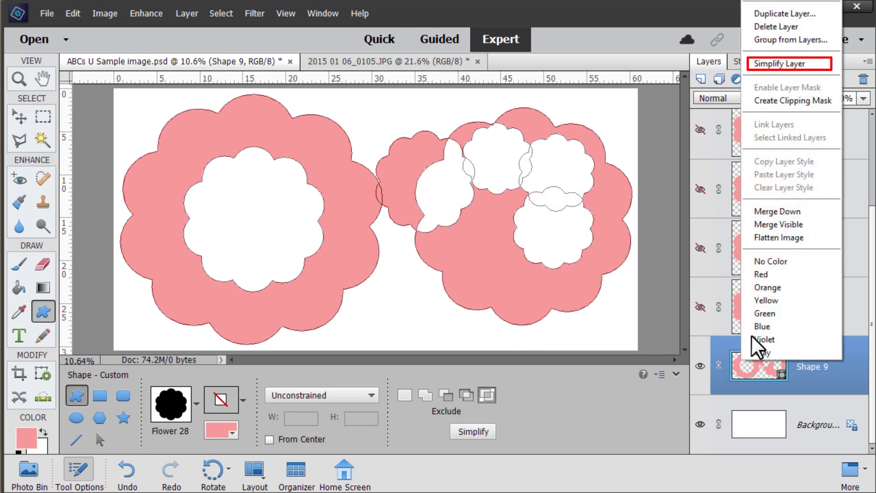
Rasterize the combined flower layer Shape 9 with Simplify, dismissing the warning.
left_click(779, 63)
key("b")
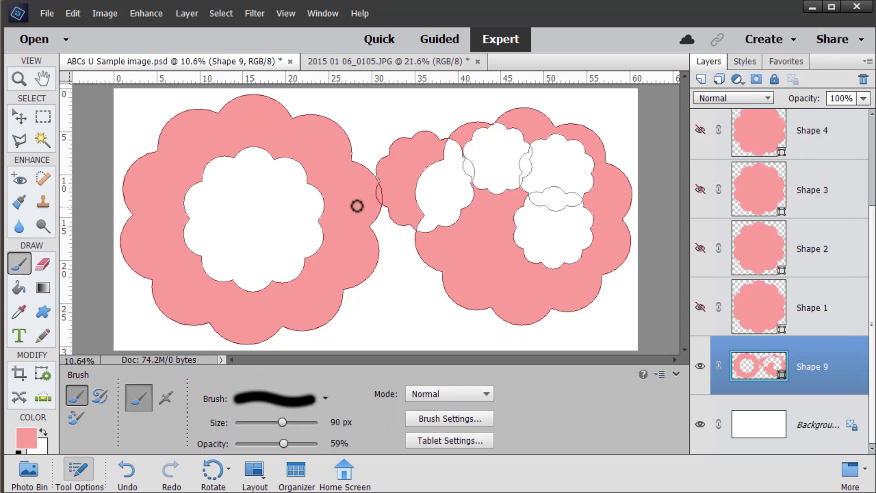
left_click(566, 203)
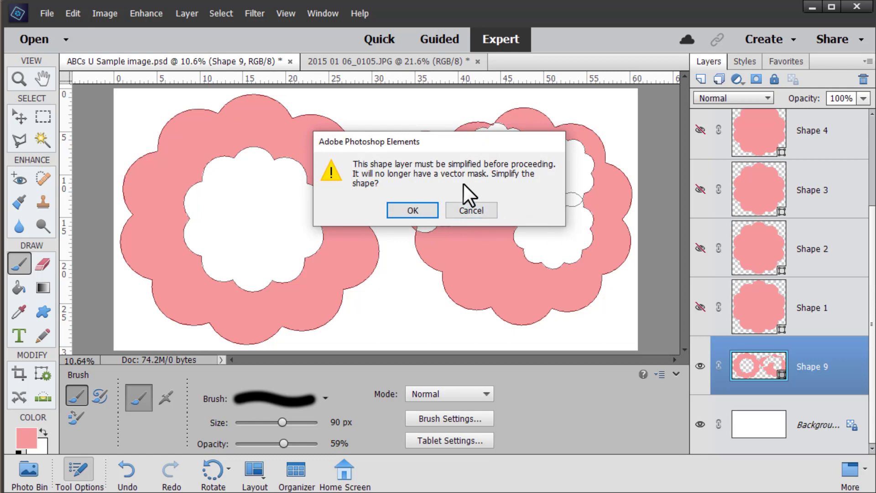
left_click(470, 209)
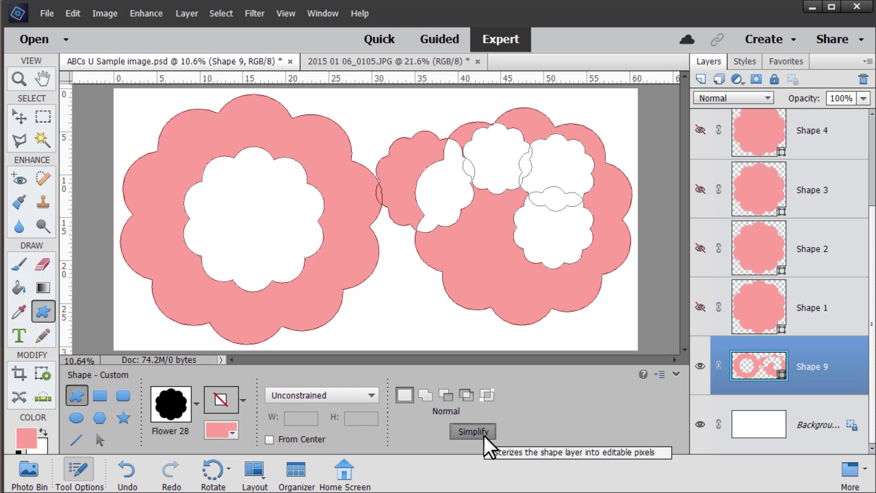
left_click(483, 435)
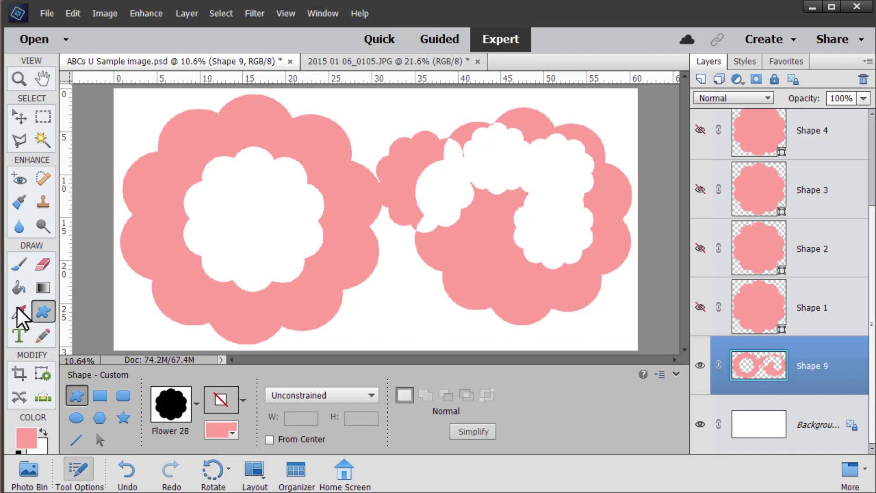
Paint a test red brush loop on the right flower and undo it.
left_click(19, 264)
mouse_move(501, 294)
left_mouse_down()
mouse_move(446, 217)
mouse_move(454, 259)
mouse_move(479, 227)
mouse_move(529, 259)
mouse_move(530, 248)
left_mouse_up()
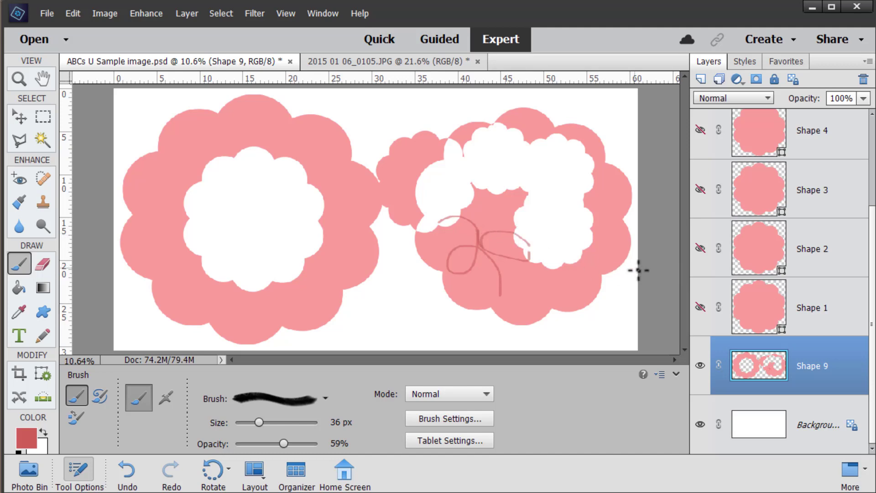
key("ctrl+z")
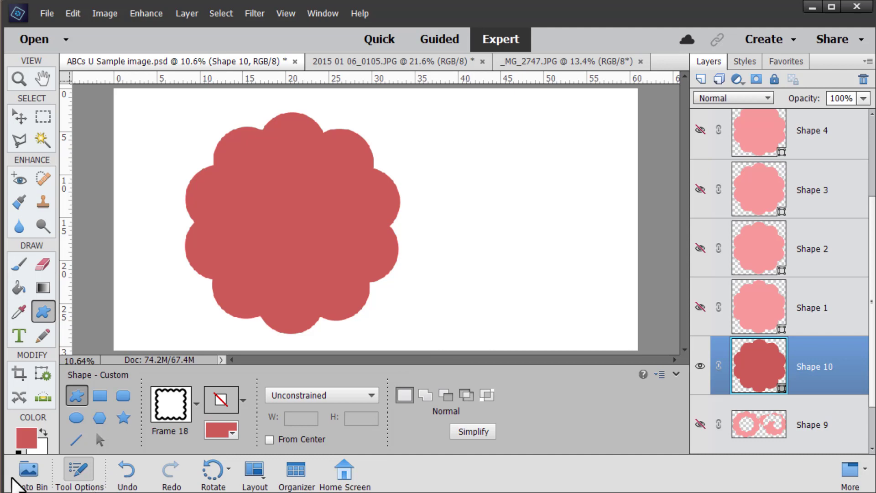
Add the child's photo as a layer, enlarge it from the corner and move it down.
left_click(28, 470)
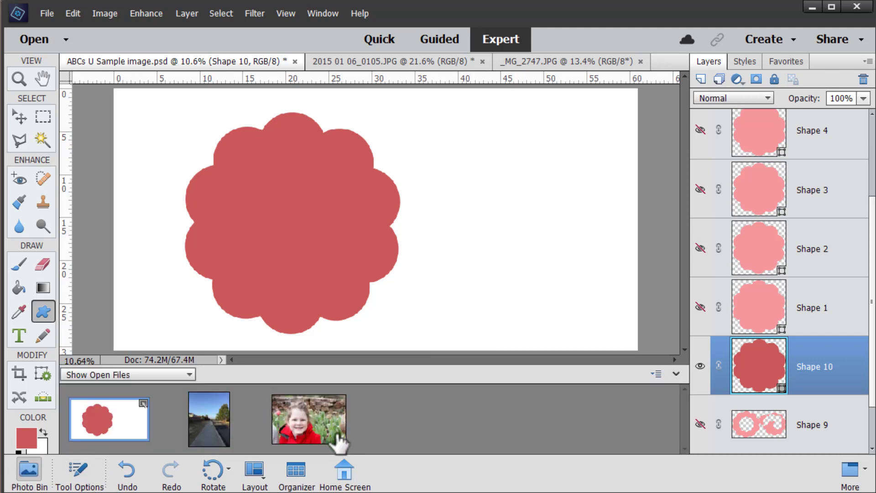
left_click_drag(312, 445, 254, 243)
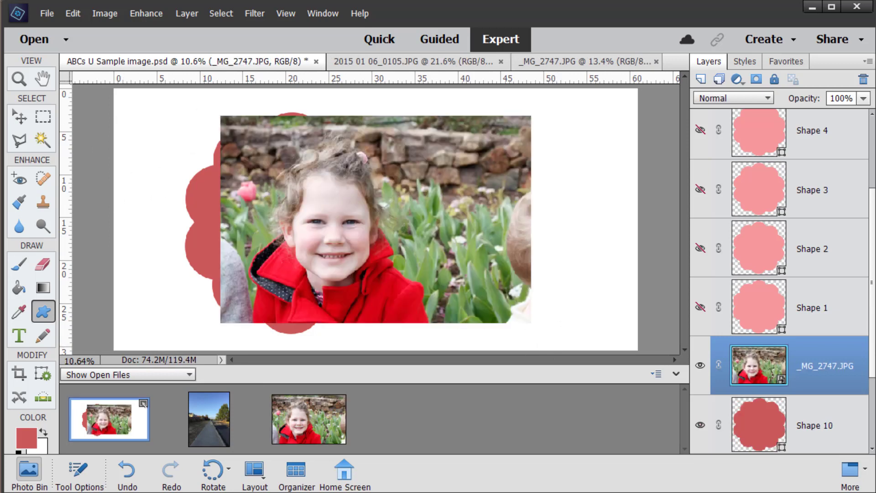
left_click(25, 112)
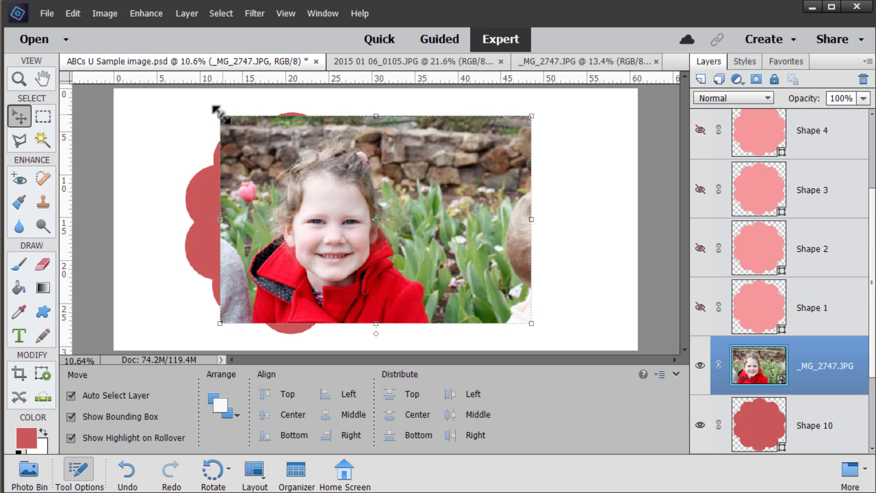
left_click_drag(215, 109, 142, 80)
left_click(478, 333)
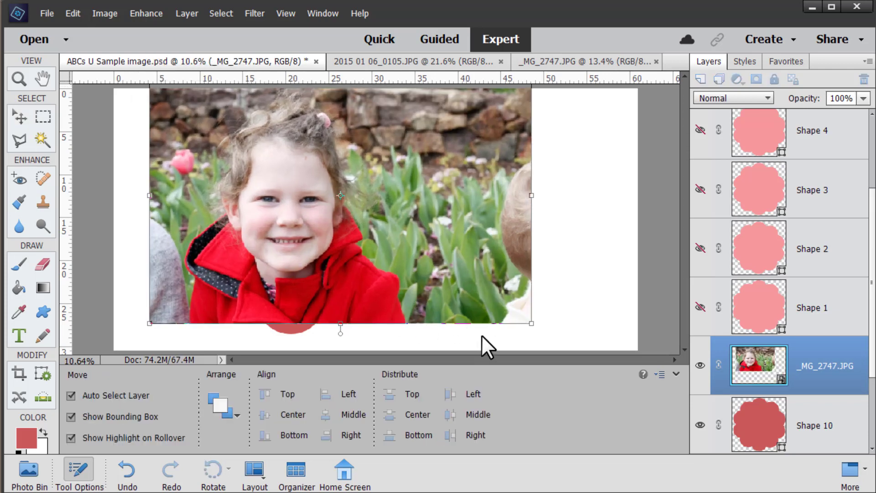
mouse_move(363, 248)
left_mouse_down()
mouse_move(361, 238)
mouse_move(348, 255)
left_mouse_up()
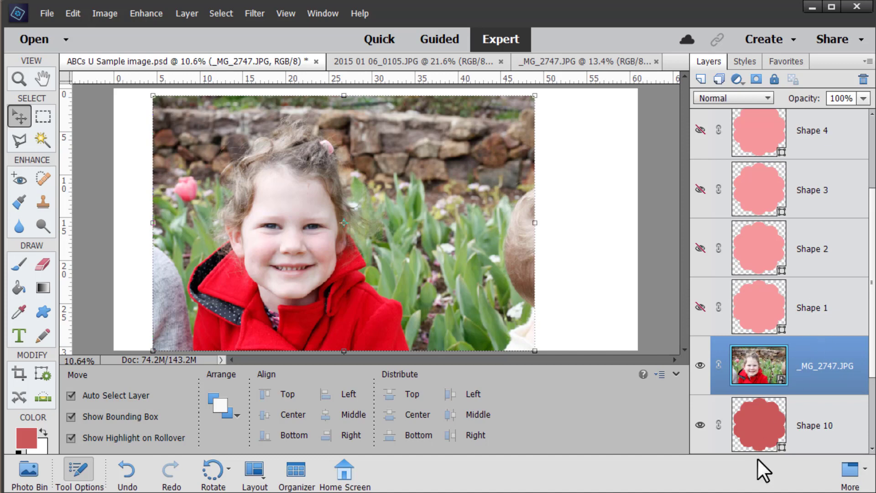
Clip the photo into the red flower shape with Layer > Create Clipping Mask.
left_click_drag(755, 445, 755, 365)
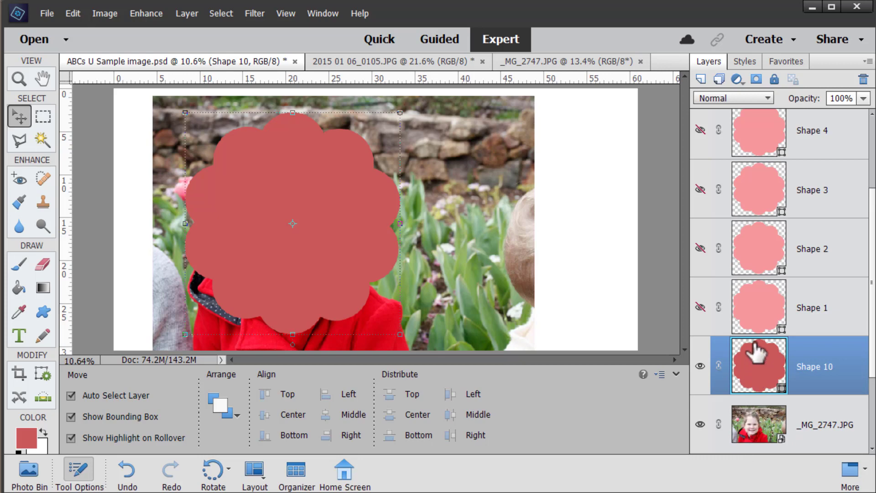
key("ctrl+z")
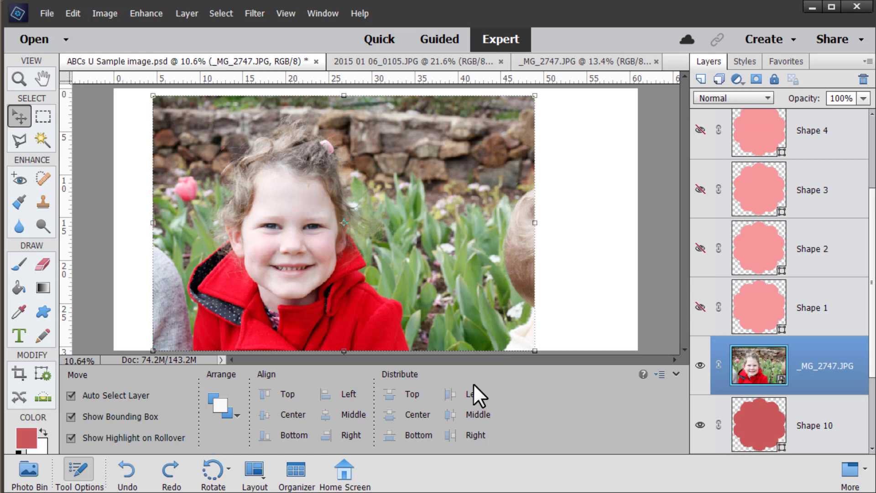
left_click(187, 19)
left_click(222, 205)
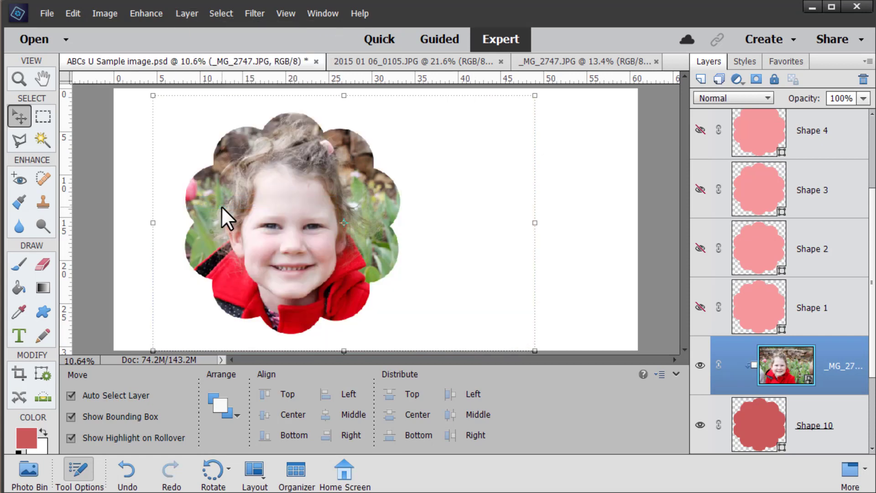
Reposition the photo inside the flower and give Shape 10 a drop shadow.
mouse_move(322, 263)
left_mouse_down()
mouse_move(351, 230)
mouse_move(415, 238)
mouse_move(289, 282)
mouse_move(73, 261)
mouse_move(150, 302)
mouse_move(329, 312)
mouse_move(363, 256)
mouse_move(322, 234)
mouse_move(324, 250)
left_mouse_up()
left_click(746, 61)
left_click(833, 233)
left_click(524, 306)
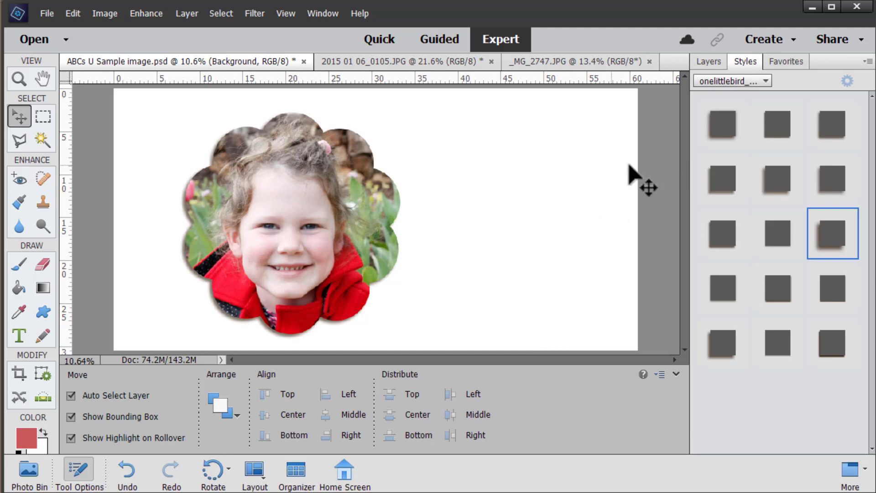
Select the photo layer and release its clipping mask via the Layer menu.
left_click(709, 61)
left_click(721, 247)
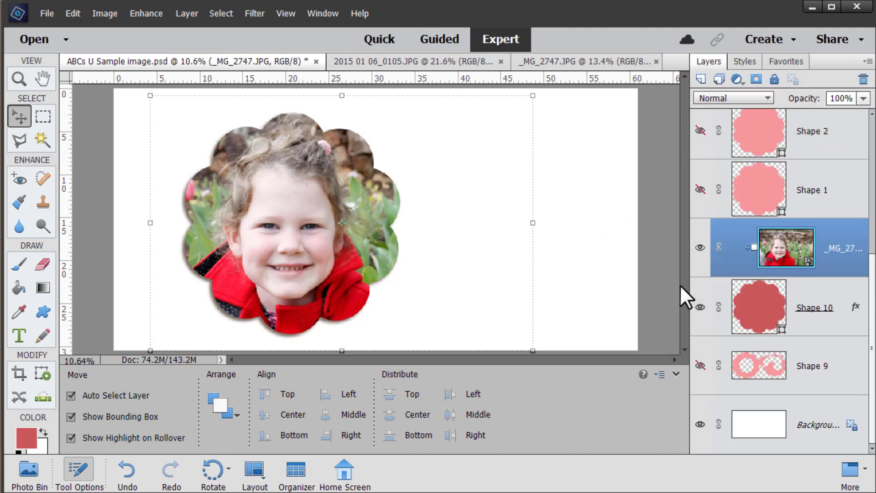
left_click(180, 12)
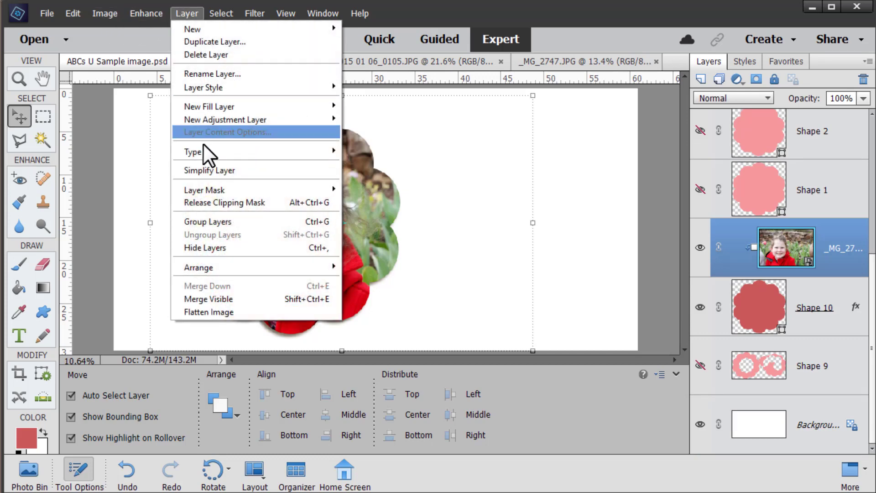
left_click(210, 203)
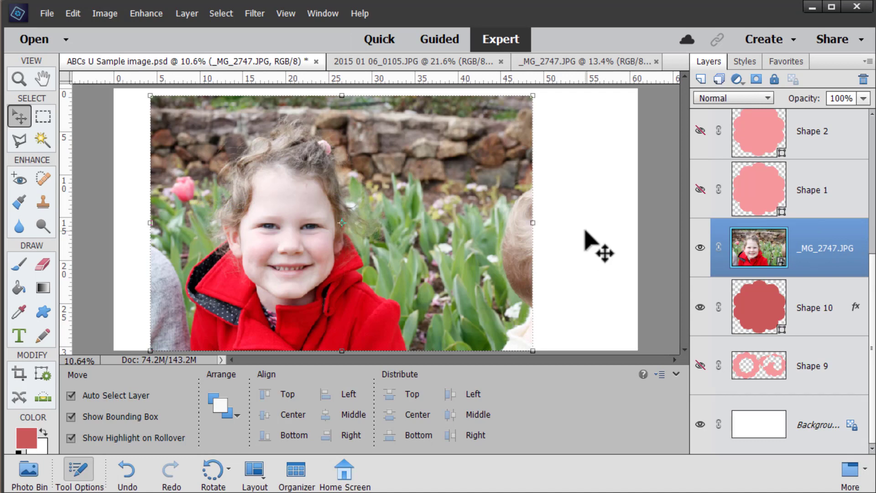
Draw a rectangle over the photo, place it beneath the photo layer, and clip the photo to it with Ctrl+G.
left_click(43, 312)
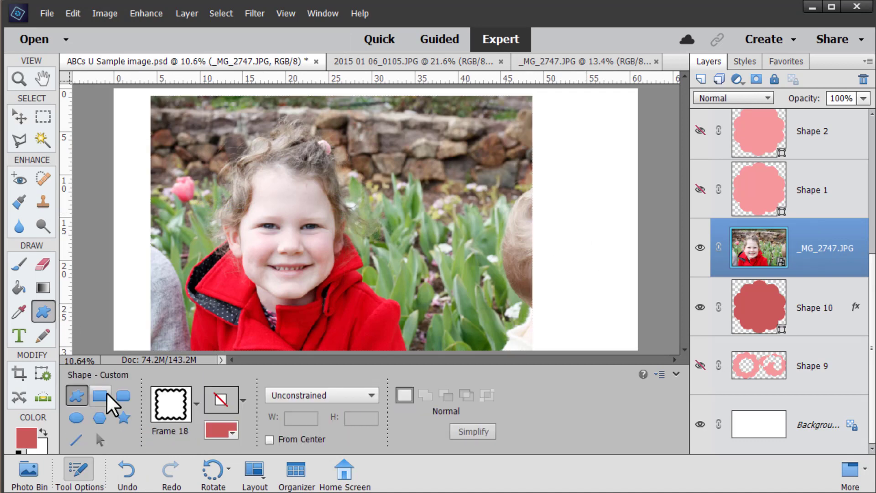
left_click(101, 395)
left_click_drag(194, 115, 391, 344)
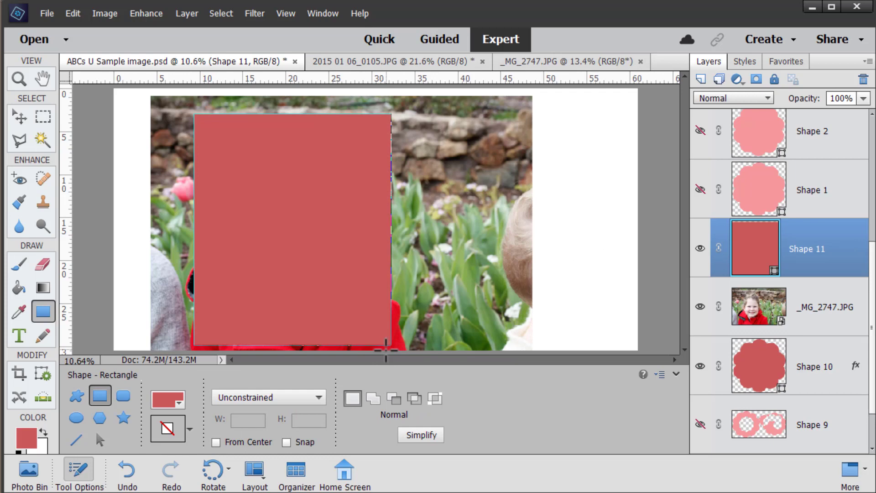
left_click_drag(764, 325, 765, 318)
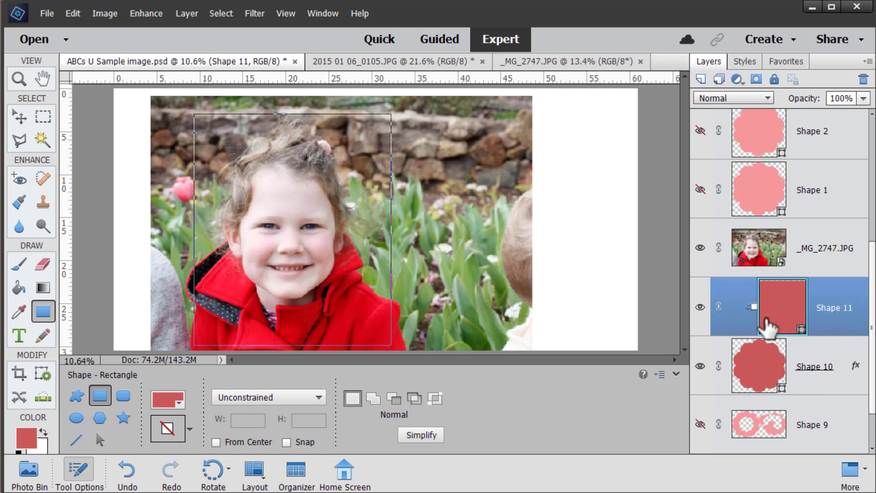
left_click(746, 258)
key("ctrl+g")
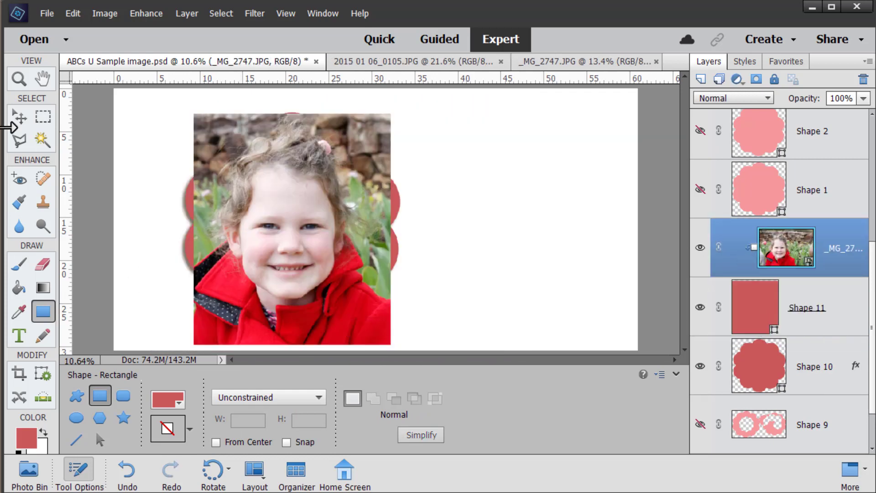
Reposition the photo, then shrink photo and rectangle Shape 11 together to about 67% inside the flower.
left_click(19, 117)
left_click_drag(301, 205, 386, 266)
left_click(721, 279)
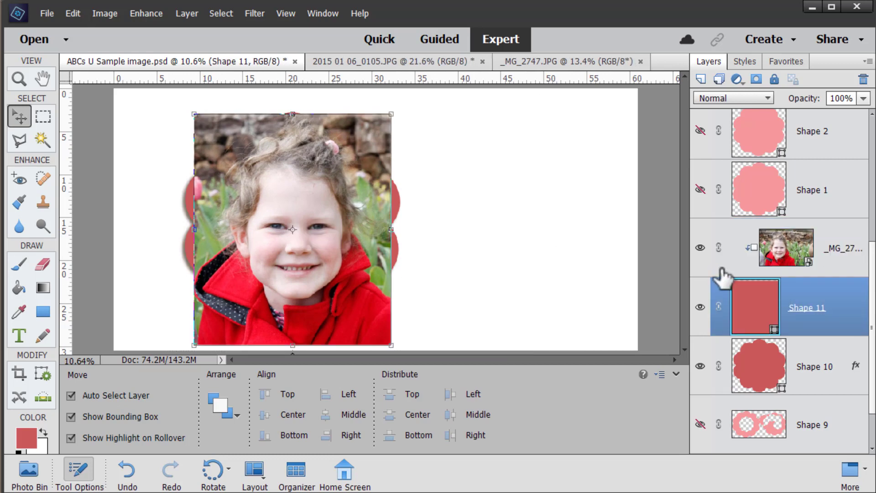
left_click(725, 249, "ctrl")
left_click_drag(338, 237, 299, 238)
left_click_drag(567, 333, 442, 251)
left_click_drag(270, 197, 281, 251)
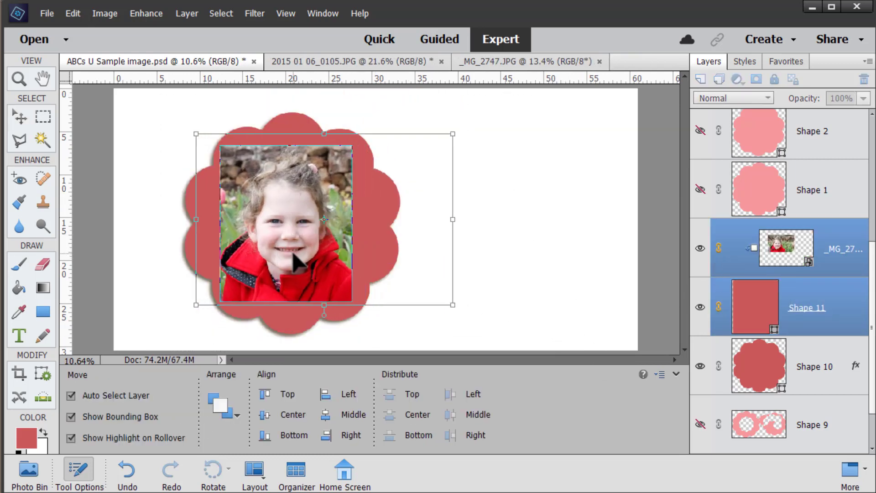
left_click(44, 314)
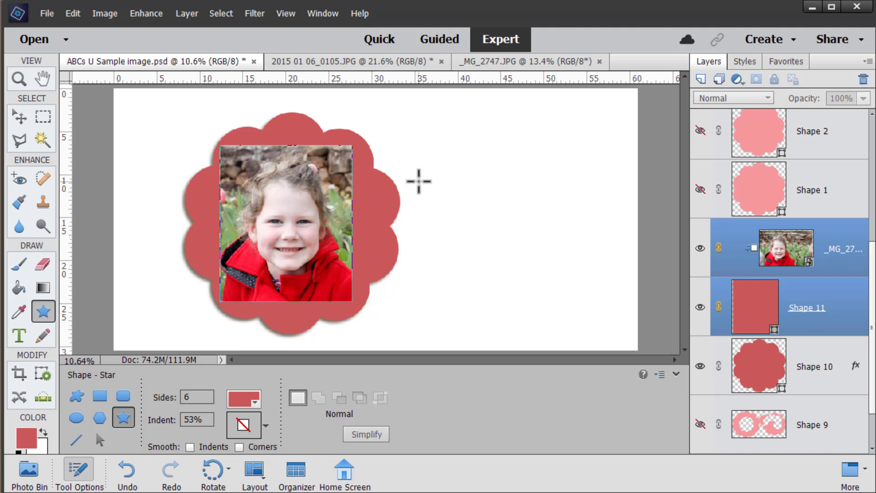
Draw a six-point star right of the frame, then a small ten-point star below it.
left_click_drag(446, 156, 502, 224)
left_click(187, 398)
type("4")
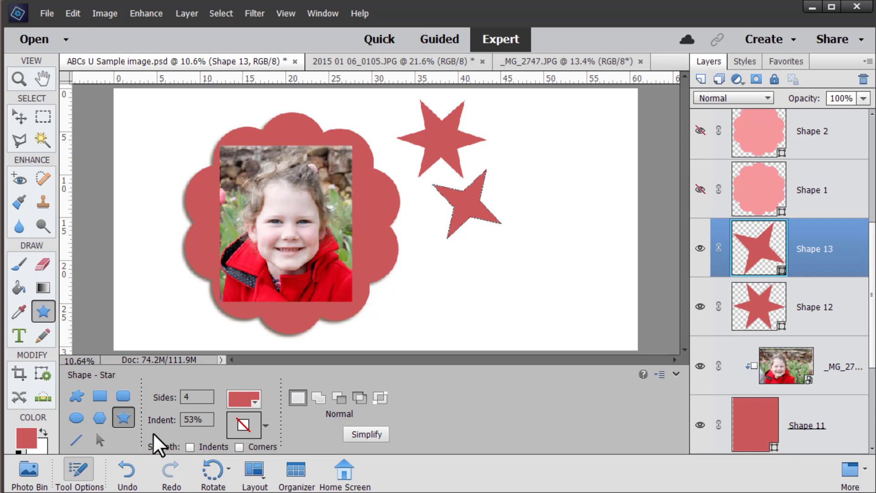
type("10")
left_click_drag(455, 264, 485, 256)
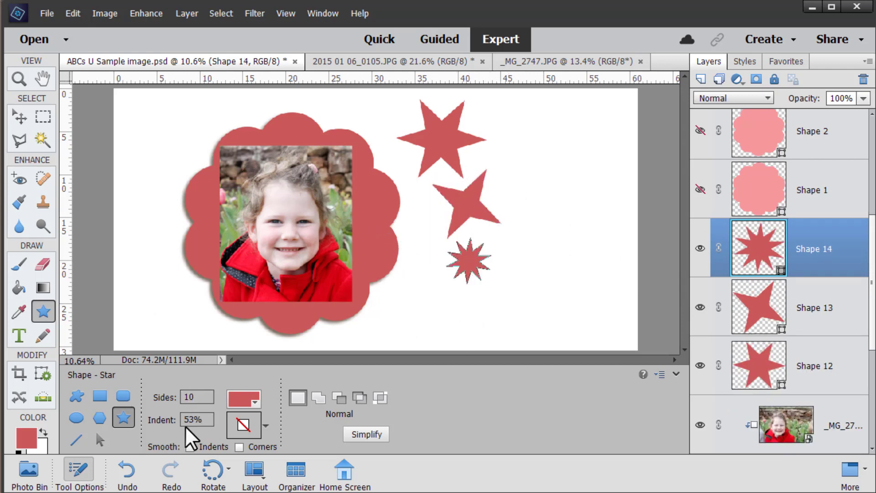
Draw a spiky ten-point star with 70% indent and a blunt one with 20% indent.
left_click(186, 420)
type("70")
key("Return")
left_click_drag(521, 156, 554, 180)
left_click(194, 419)
type("20")
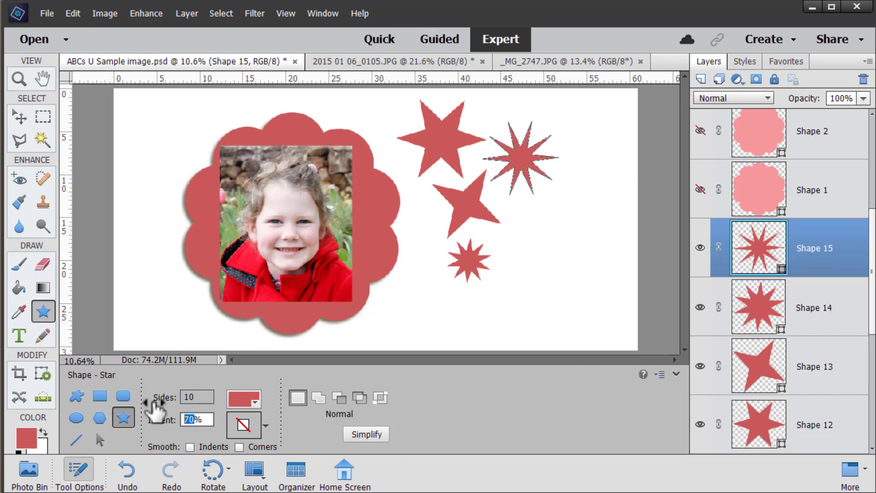
key("Return")
left_click_drag(520, 244, 544, 241)
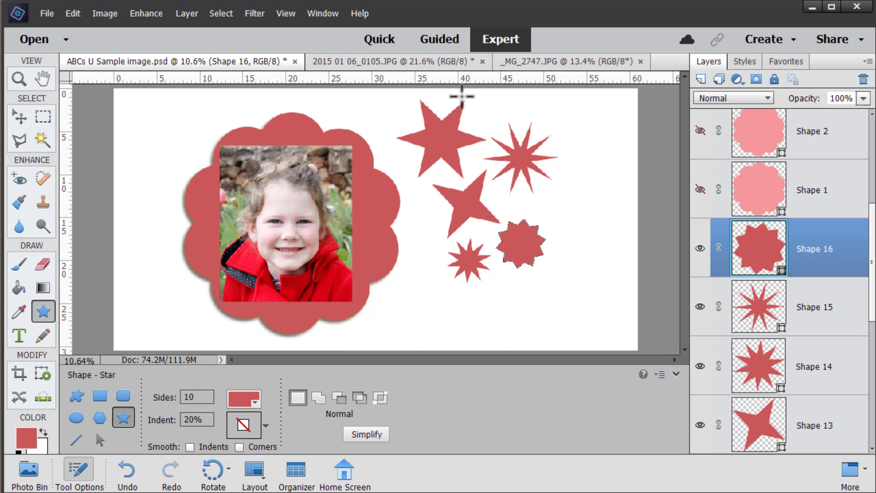
Draw a large rounded star at the canvas top left and undo the extra oversized shape.
left_click_drag(129, 132, 347, 182)
key("ctrl+z")
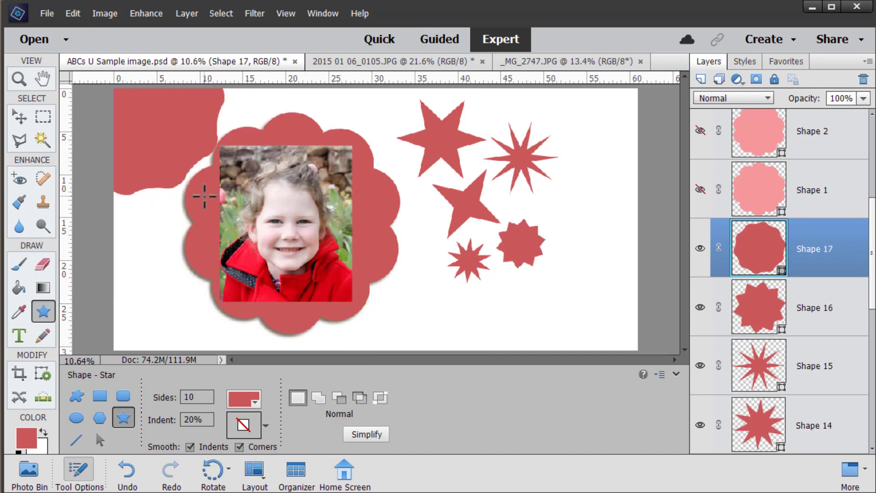
left_click(99, 417)
Draw a red ten-sided polygon to the right of the small stars.
left_click(123, 416)
left_click(100, 417)
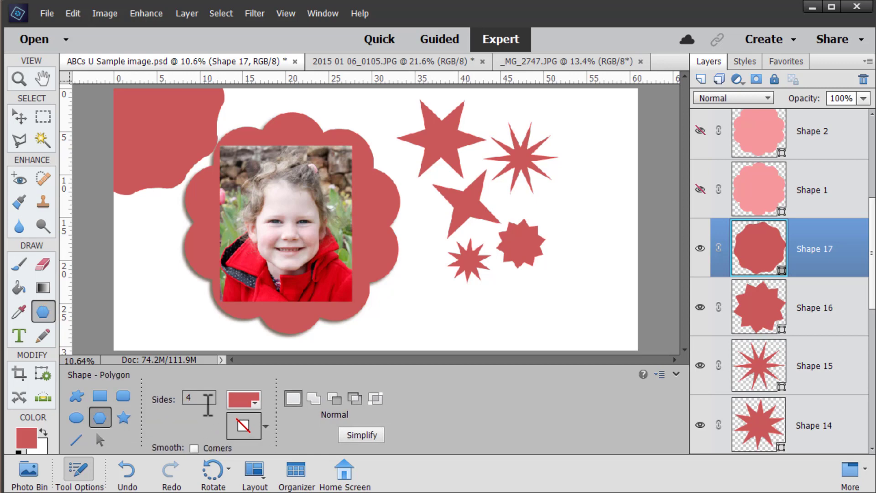
left_click(189, 398)
key("BackSpace")
type("10")
left_click_drag(584, 252, 579, 281)
Move the large rounded shape Shape 17 to the canvas bottom left.
left_click(77, 418)
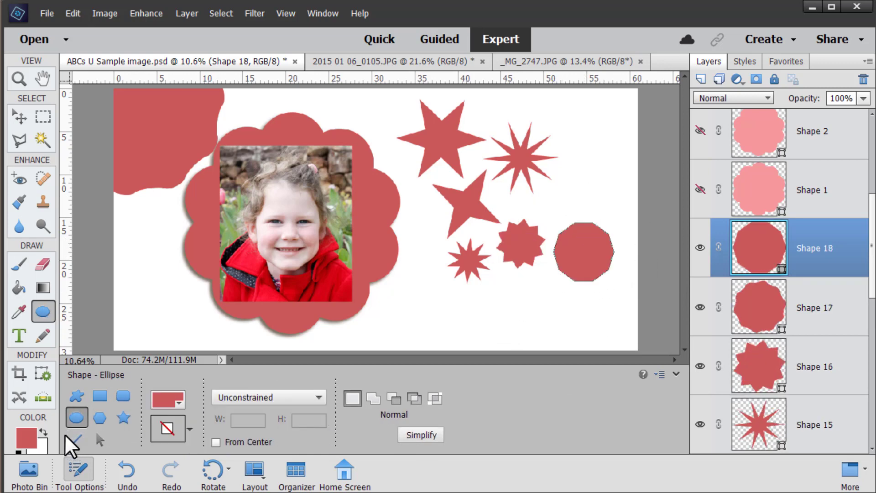
left_click(100, 439)
left_click(470, 202)
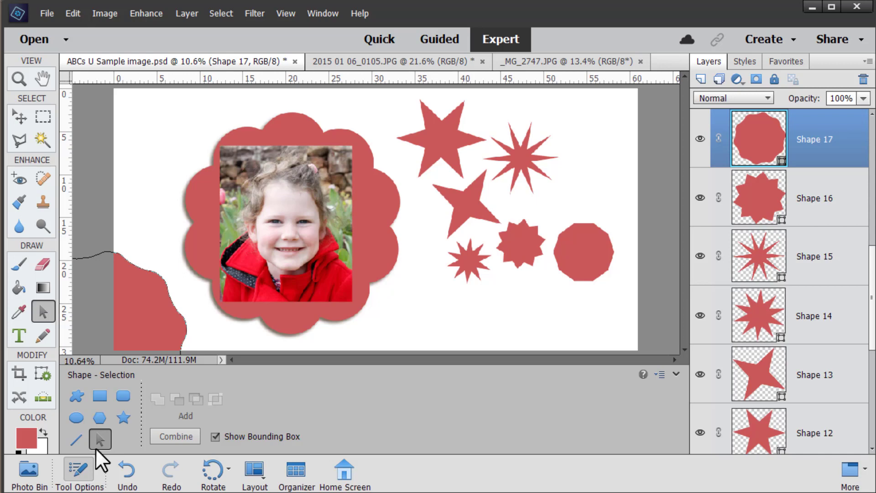
left_click(77, 396)
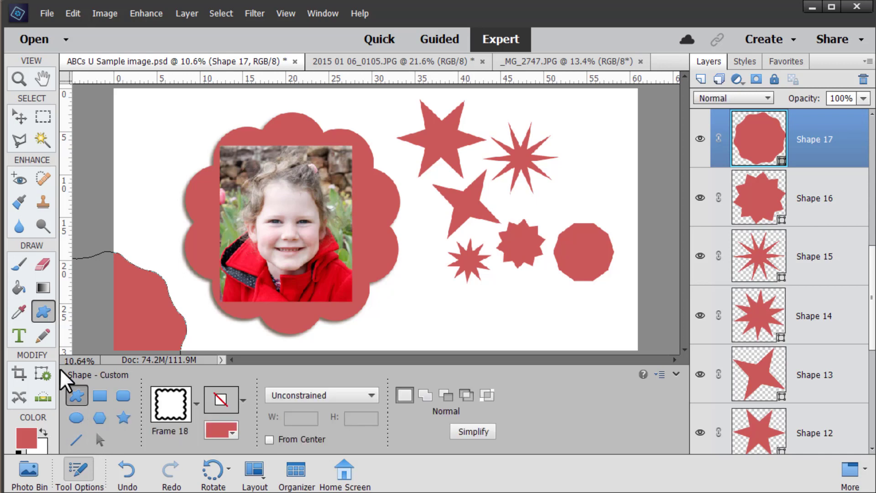